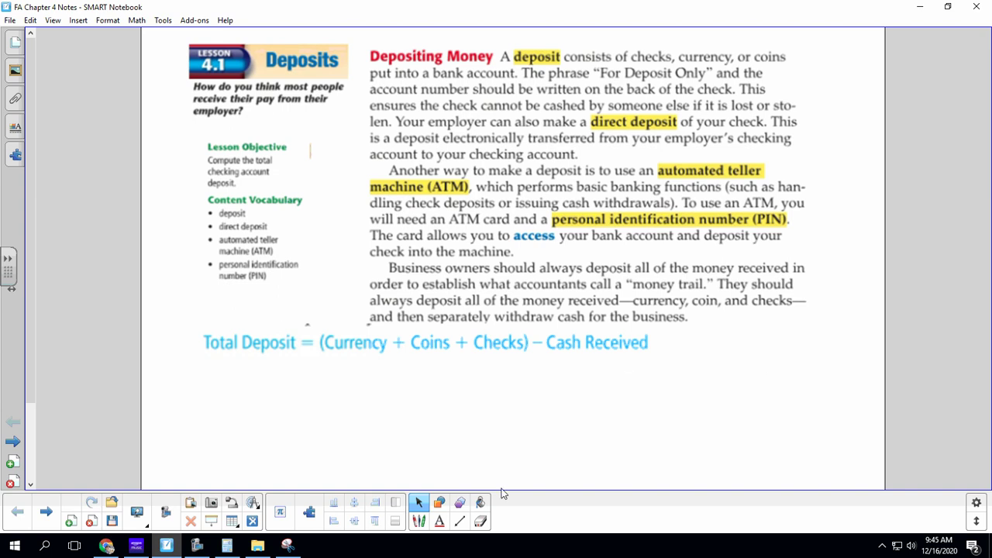
- Highlight the "Deposits" lesson title, the "Depositing Money" heading and the lesson objective text in light blue
left_click(419, 521)
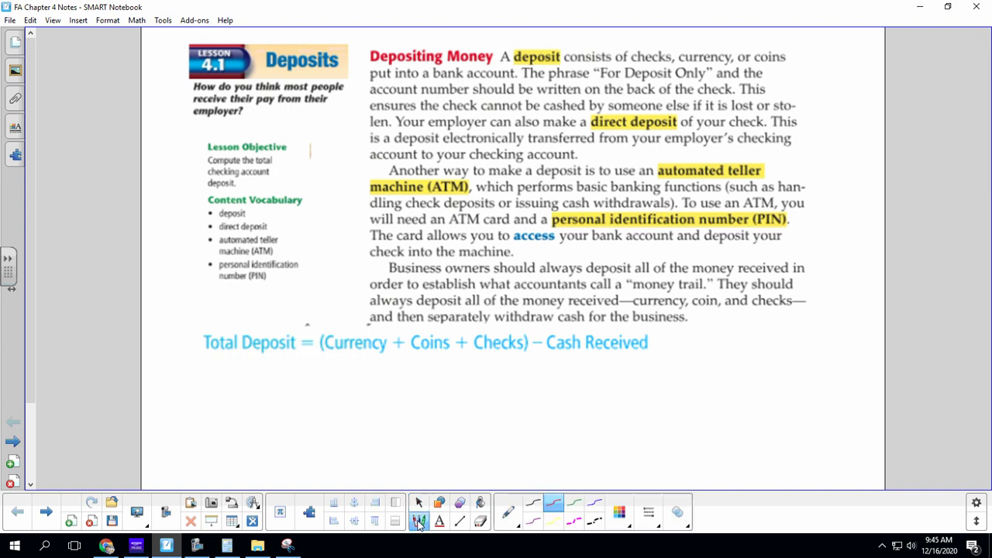
left_click(512, 515)
left_click(451, 413)
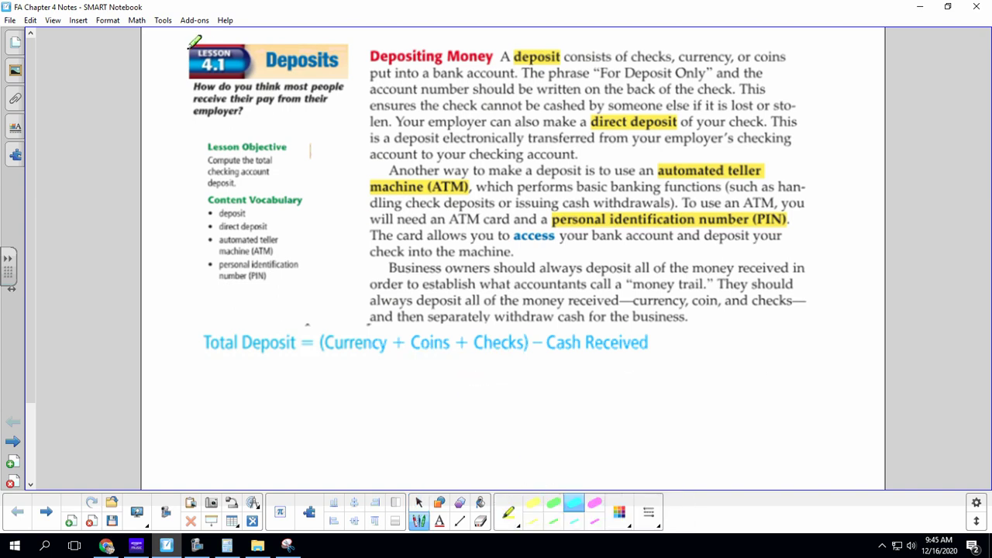
mouse_move(196, 59)
left_mouse_down()
mouse_move(329, 76)
mouse_move(341, 41)
mouse_move(273, 48)
left_mouse_up()
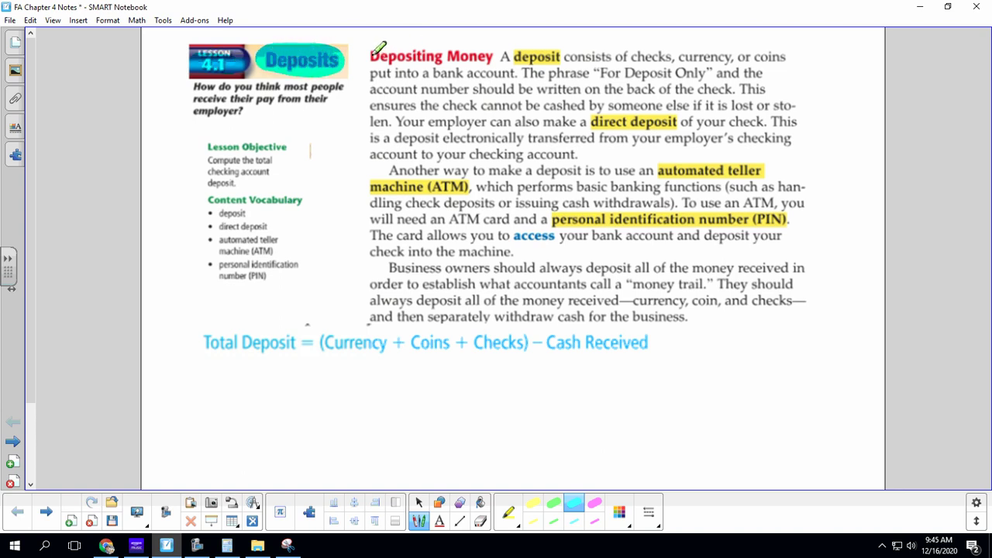
left_click_drag(364, 54, 487, 50)
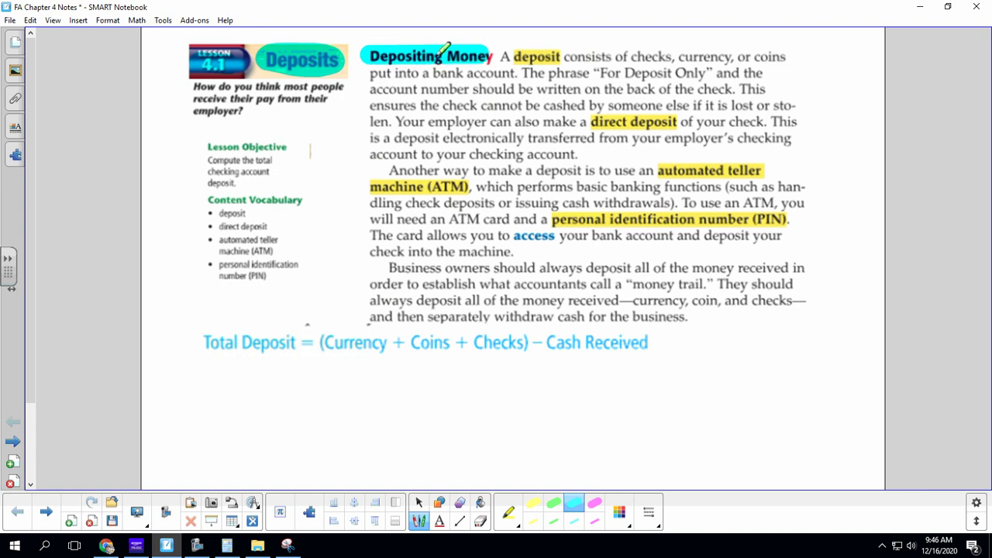
mouse_move(209, 157)
left_mouse_down()
mouse_move(283, 162)
mouse_move(203, 178)
mouse_move(256, 184)
left_mouse_up()
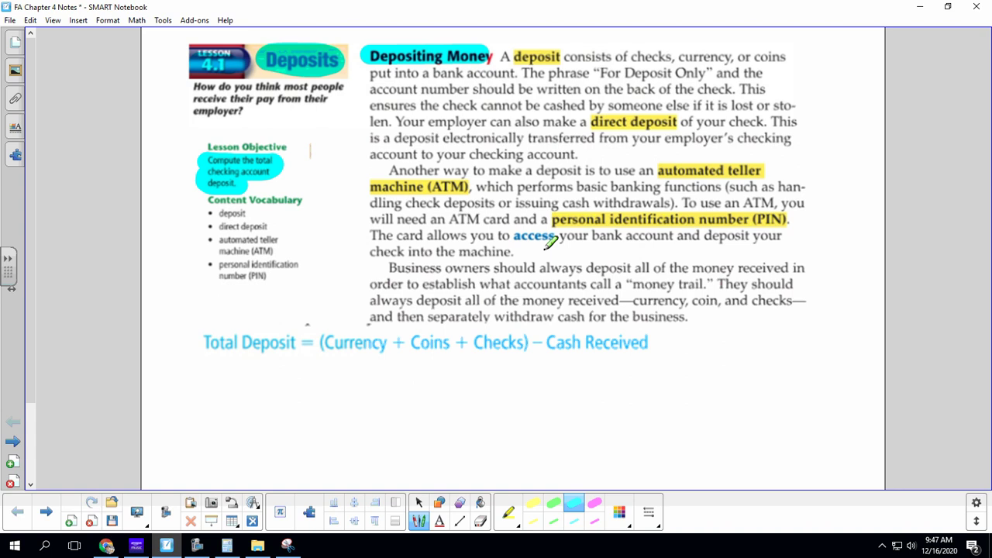
left_click(197, 546)
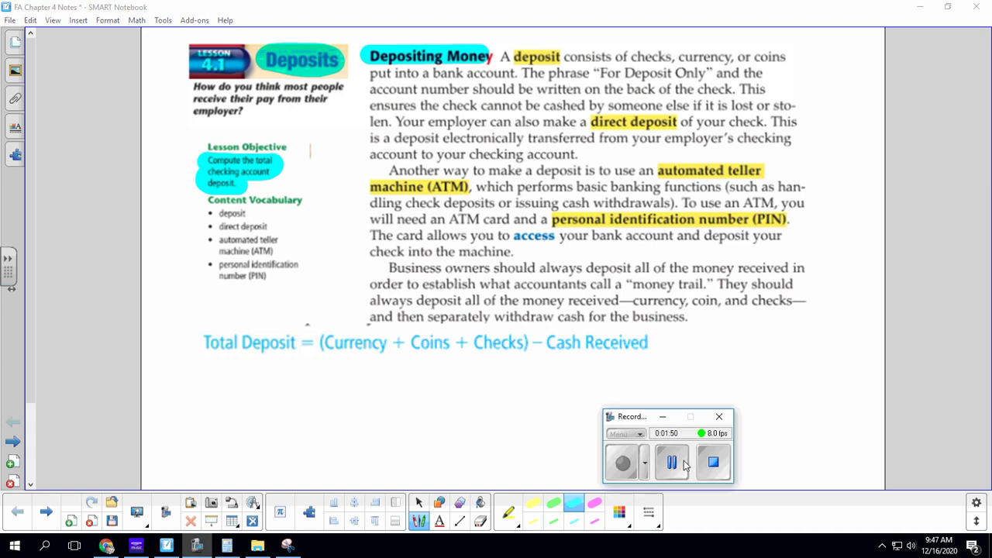
left_click(662, 418)
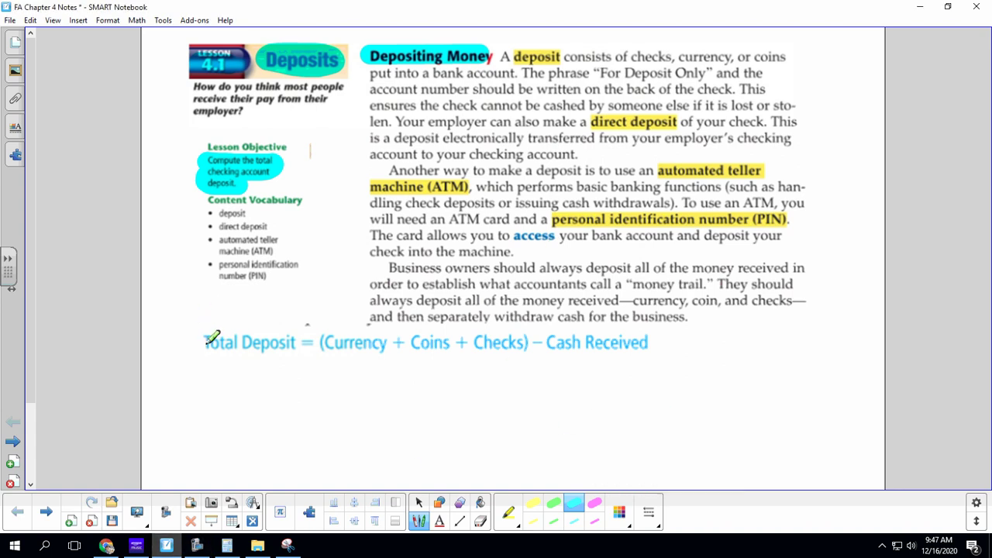
- Highlight Total Deposit, Currency, Coins, Checks and Cash Received in the deposit formula in yellow
left_click_drag(205, 343, 306, 347)
left_click(479, 523)
left_click(419, 521)
left_click(533, 503)
left_click_drag(200, 346, 392, 346)
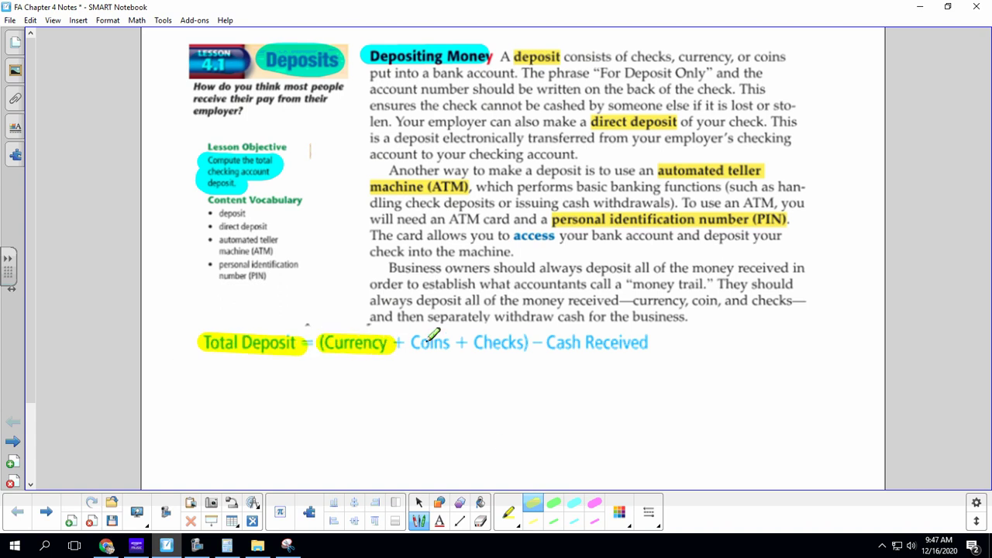
left_click_drag(408, 345, 456, 346)
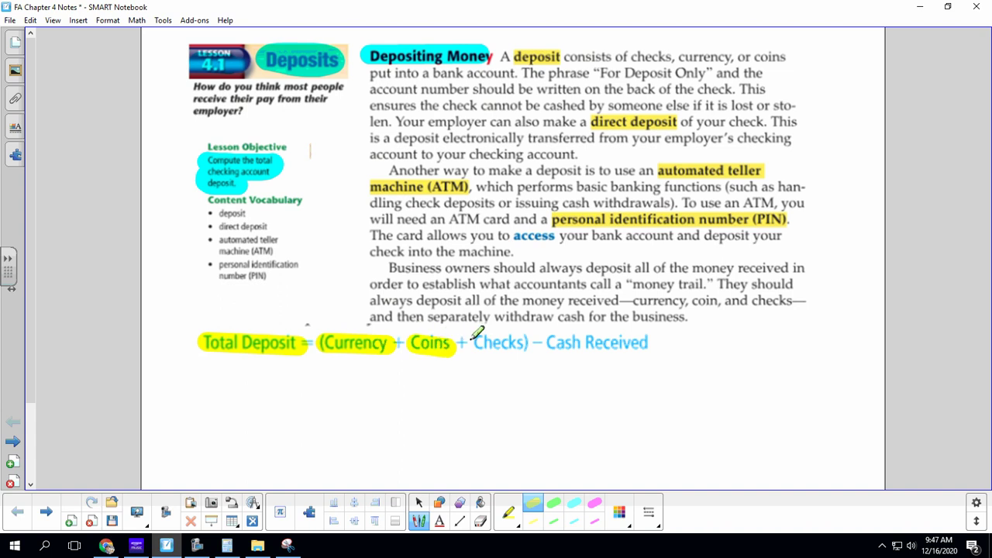
left_click_drag(464, 343, 528, 343)
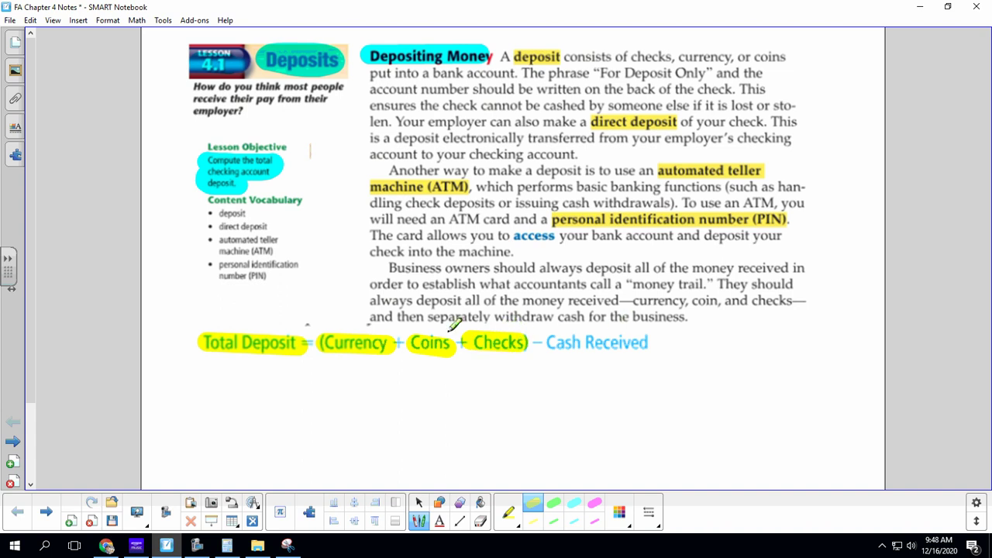
mouse_move(545, 343)
left_mouse_down()
mouse_move(643, 344)
mouse_move(549, 343)
left_mouse_up()
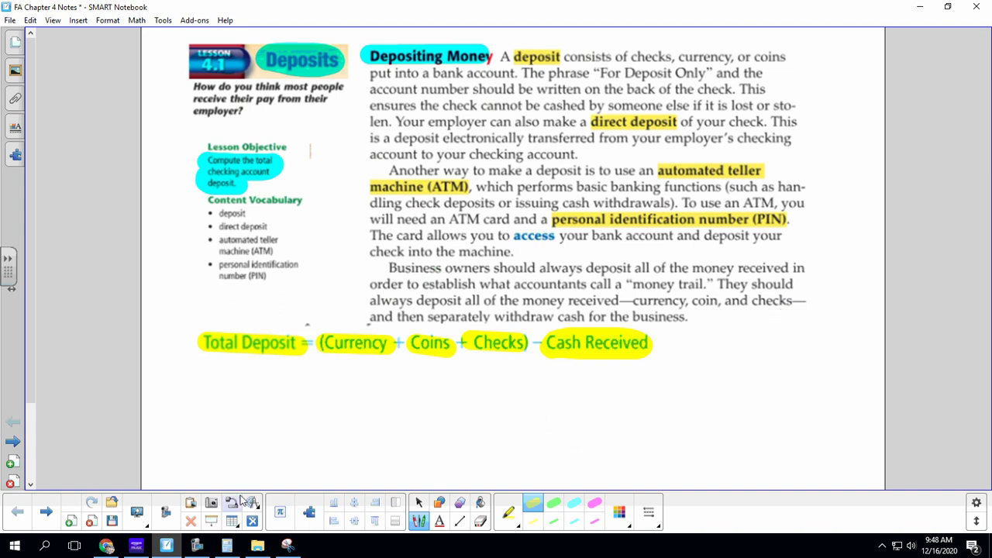
- On the next page, highlight the check amounts $435.20, $271.19 and $327.96 in the Example 1 text in yellow
scroll(151, 445, "down", 1)
left_click(47, 517)
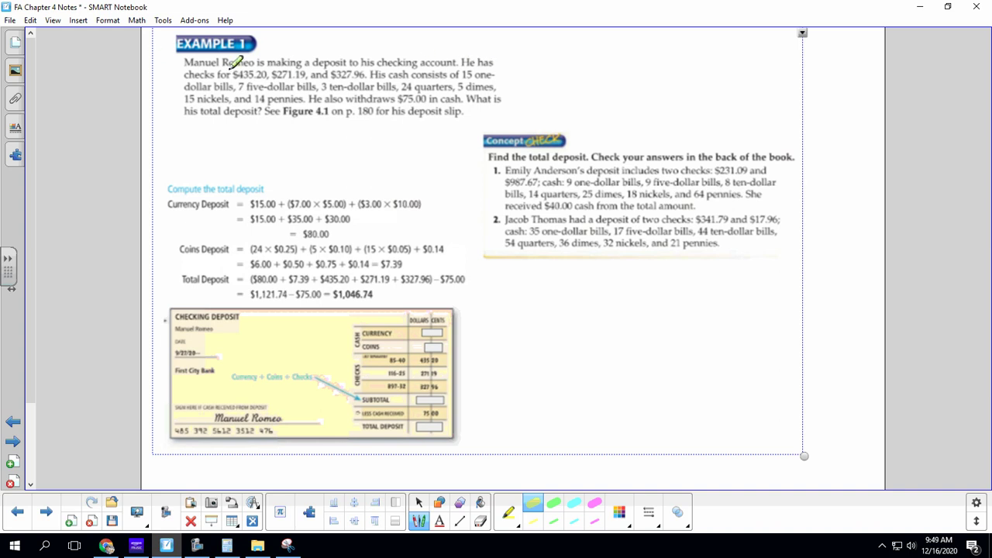
left_click_drag(233, 75, 306, 72)
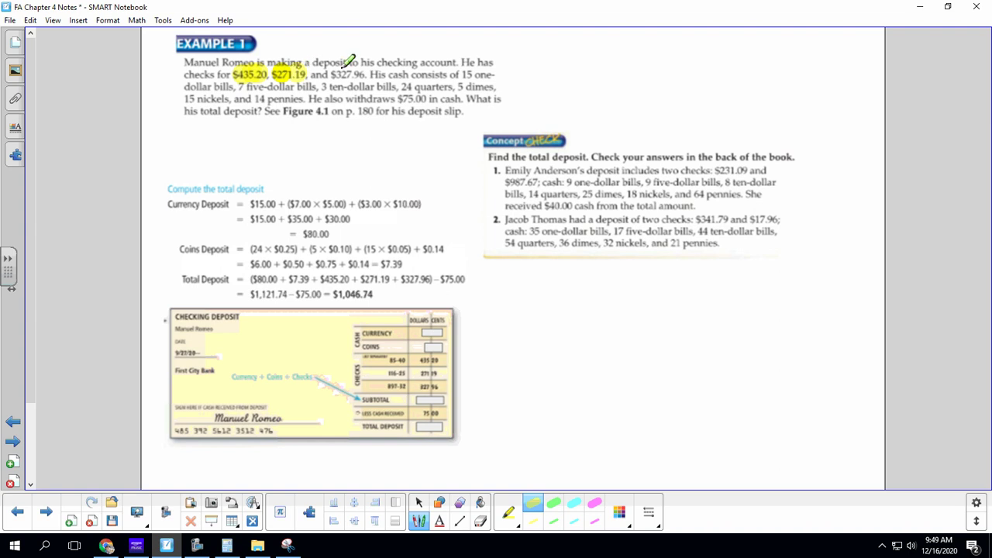
left_click_drag(332, 74, 364, 74)
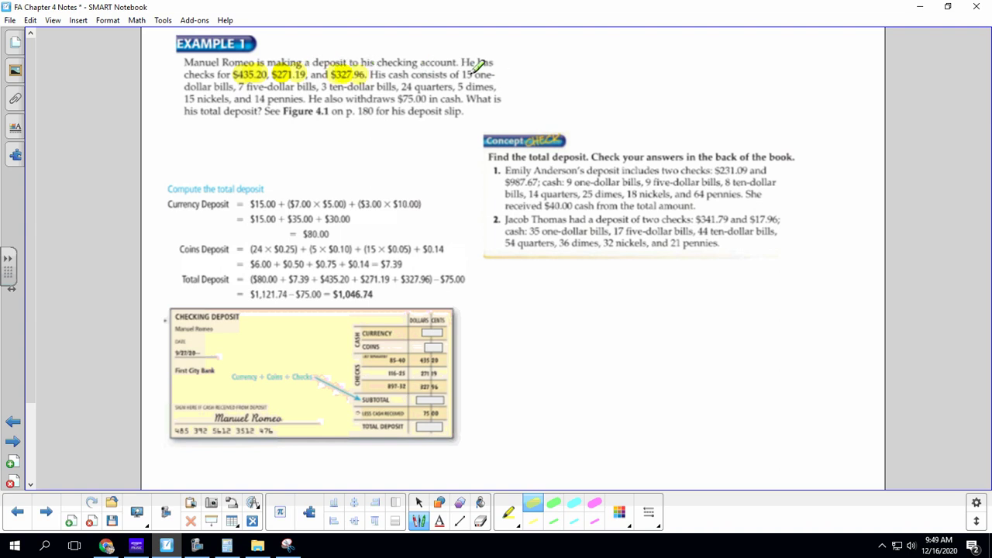
- Highlight the counts of bills and coins and the $75.00 withdrawal in the Example 1 text in yellow
left_click_drag(463, 75, 497, 75)
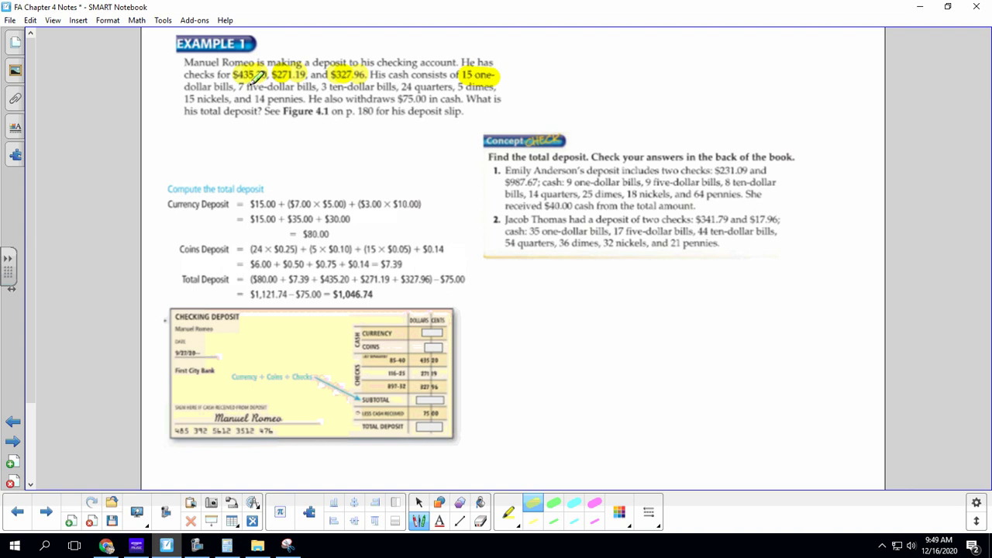
left_click_drag(237, 86, 494, 87)
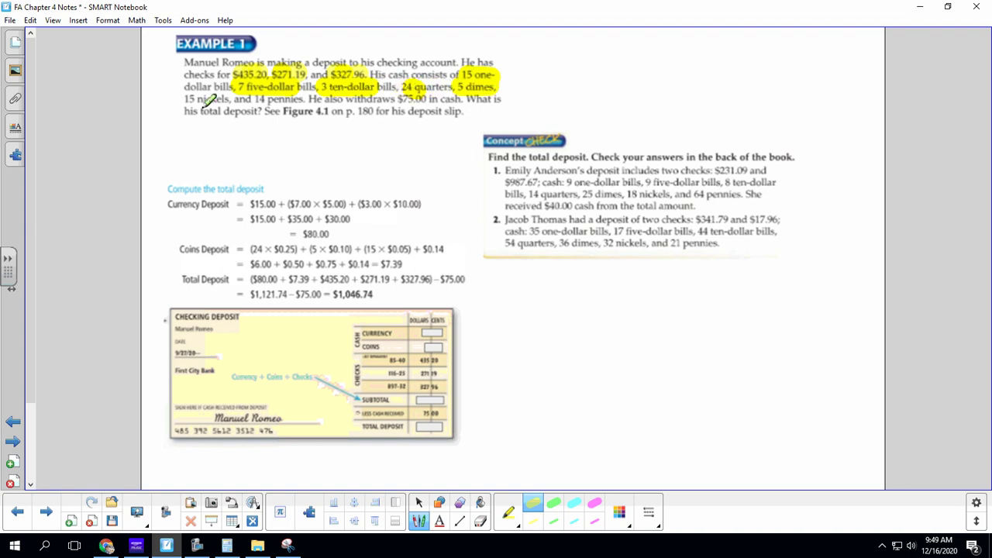
left_click_drag(184, 99, 230, 99)
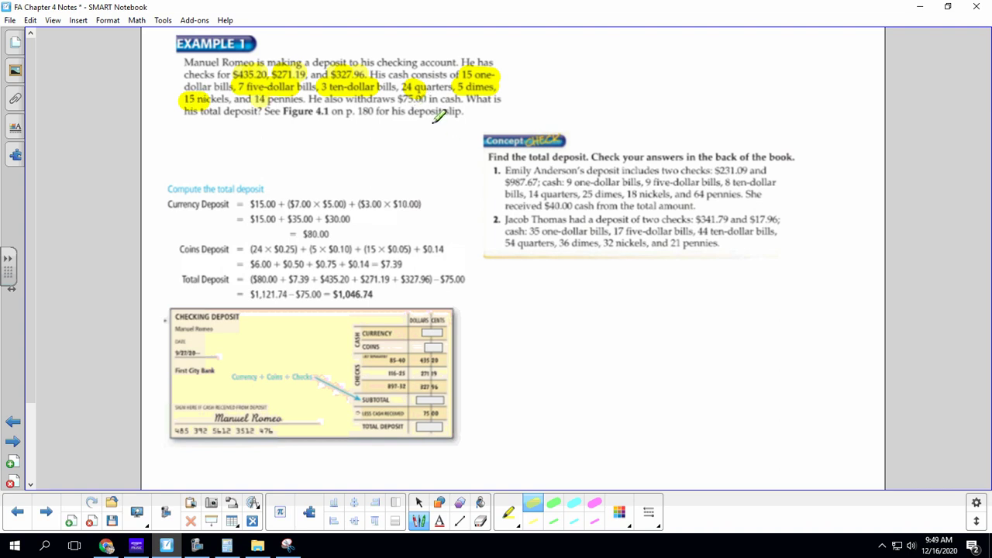
left_click_drag(397, 99, 425, 98)
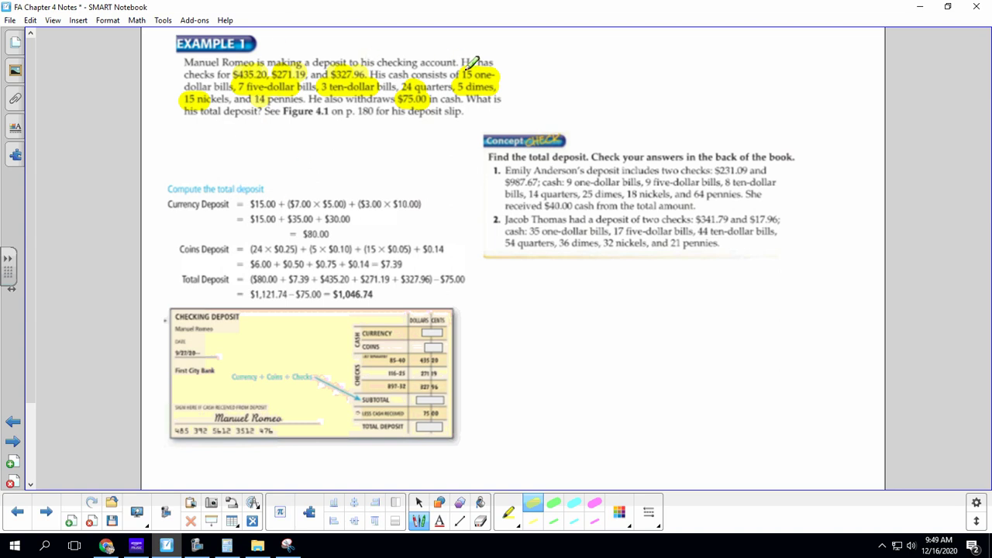
- Highlight the amounts in the Currency Deposit calculation in yellow, from $15.00 through the $80.00 result
left_click_drag(251, 204, 274, 204)
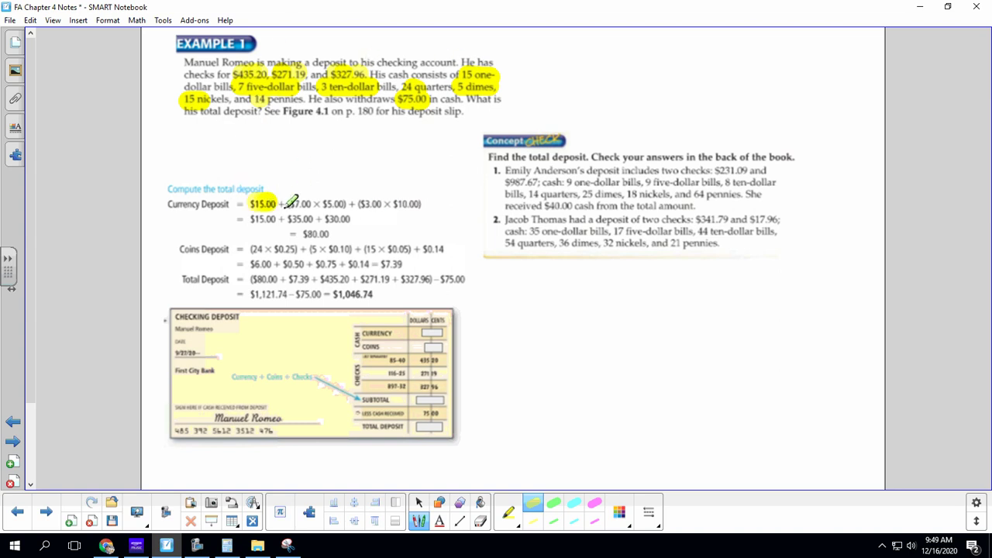
left_click_drag(289, 204, 308, 200)
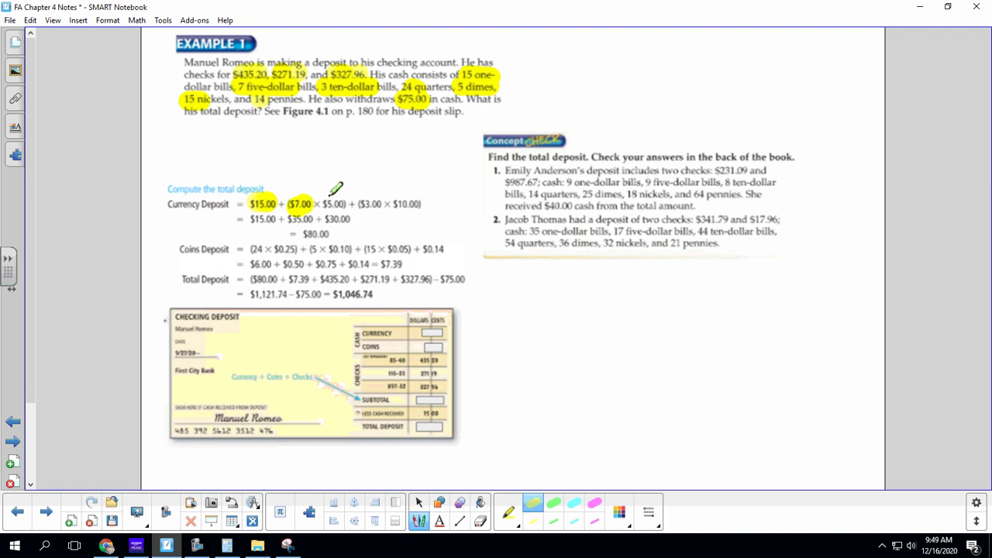
left_click_drag(324, 205, 404, 203)
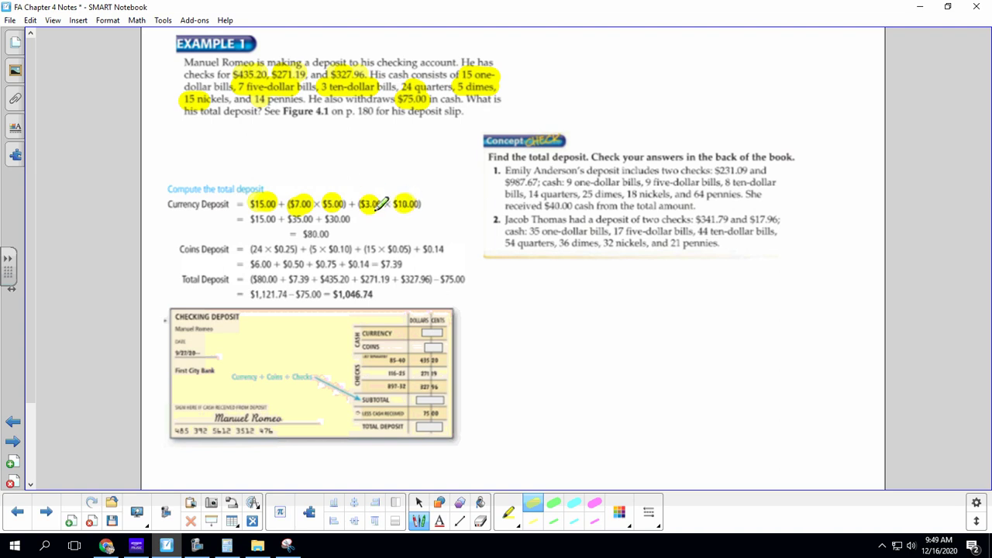
mouse_move(258, 219)
left_mouse_down()
mouse_move(348, 219)
mouse_move(312, 234)
mouse_move(328, 232)
left_mouse_up()
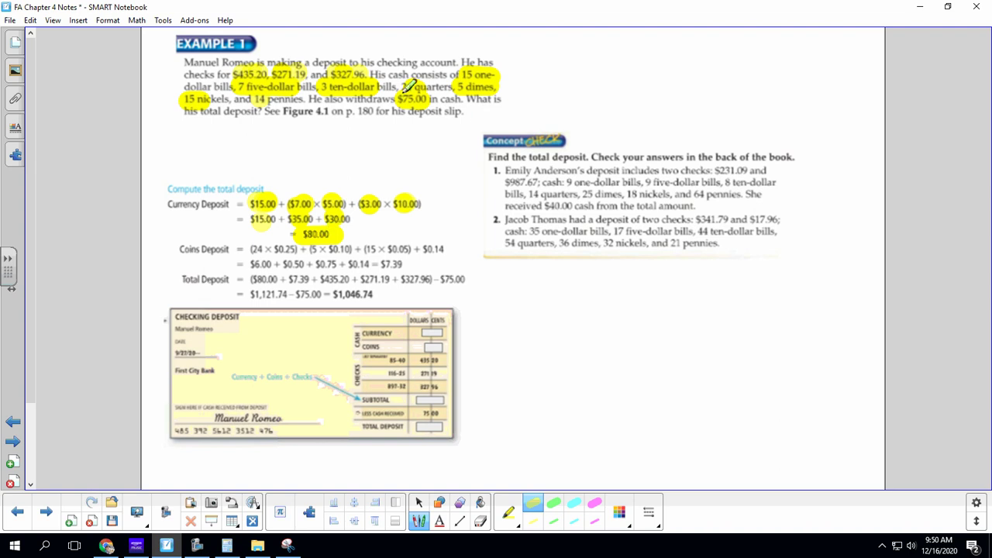
- Highlight the quarter and dime terms, 24 × $0.25 and 5 × $0.10, in the Coins Deposit line in yellow
left_click_drag(252, 250, 264, 250)
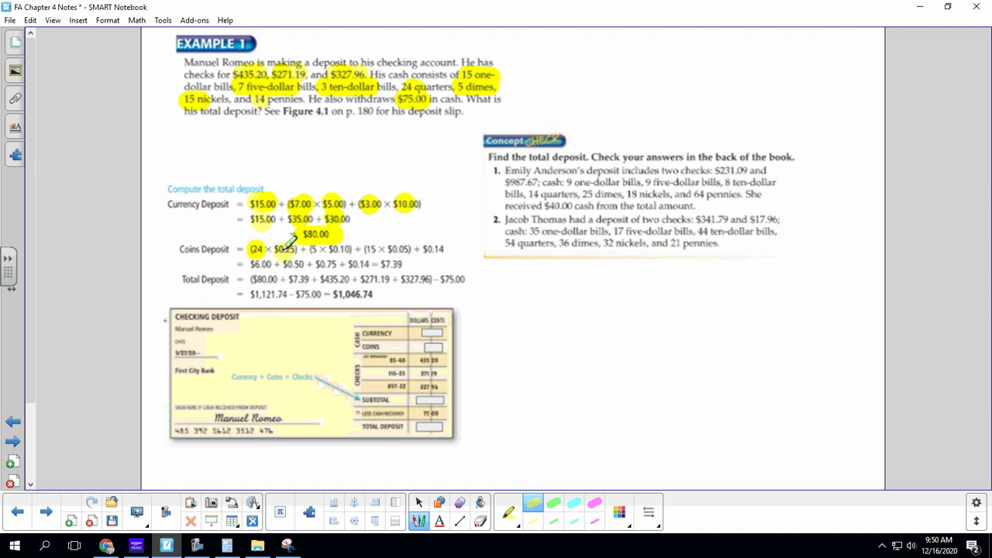
left_click_drag(288, 245, 296, 251)
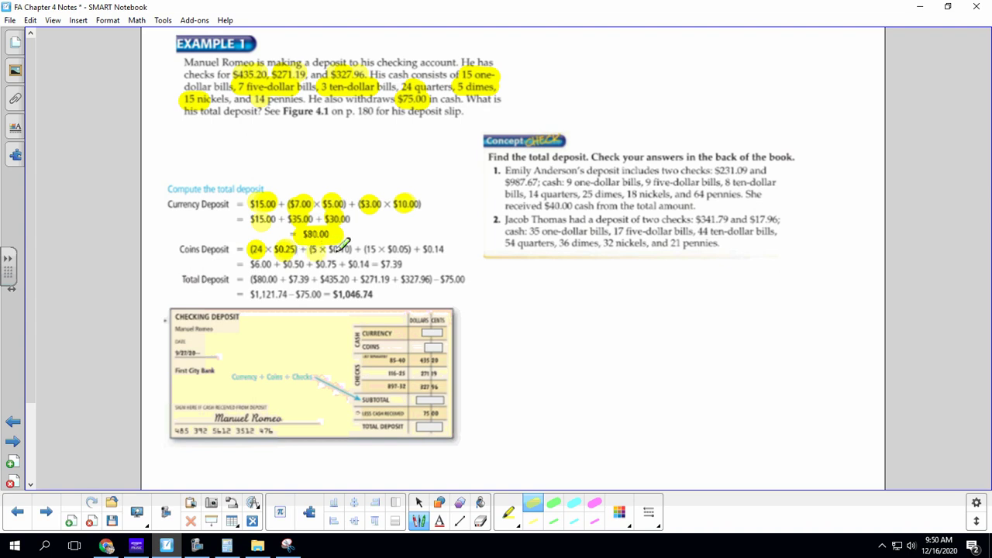
left_click_drag(330, 250, 341, 248)
- Highlight 15 × $0.05 and $0.14 in the Coins Deposit line, plus $6.00, $0.50, $0.75 and $0.14 beneath, in yellow
left_click(51, 21)
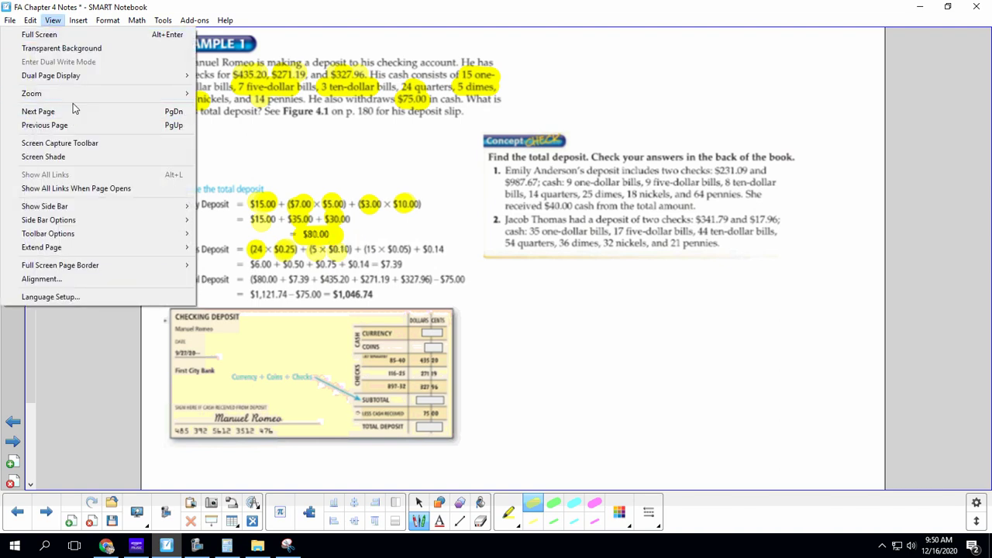
mouse_move(87, 93)
left_click(231, 192)
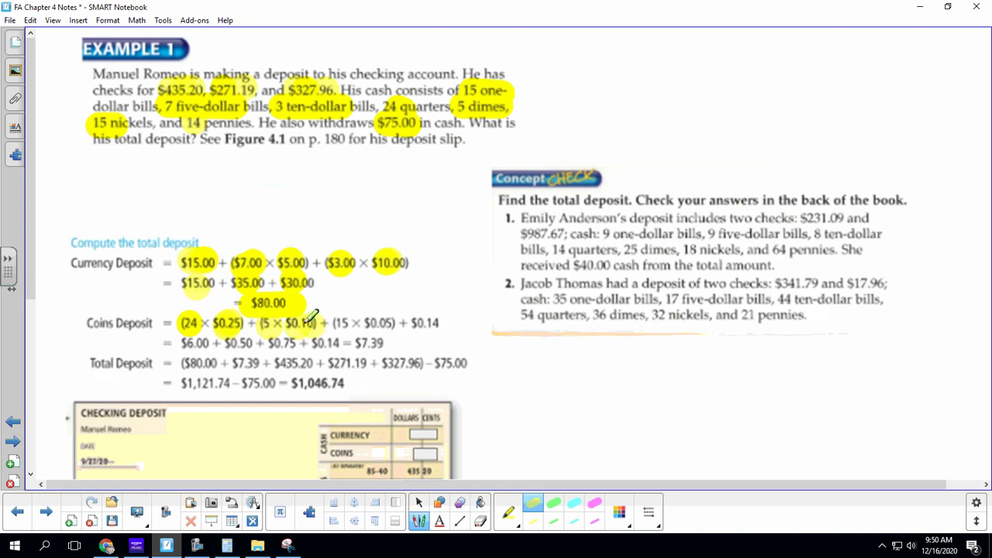
left_click_drag(330, 324, 387, 323)
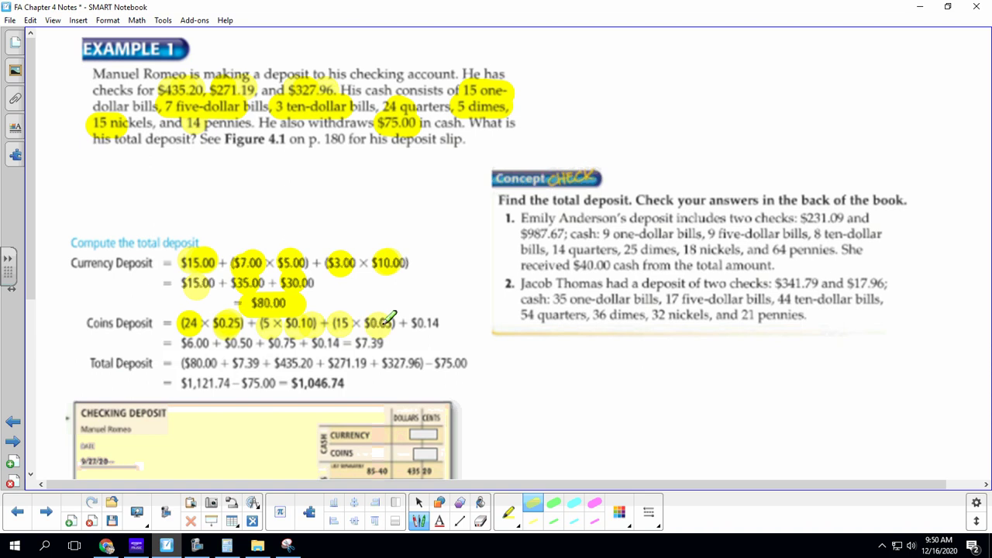
left_click_drag(414, 323, 443, 322)
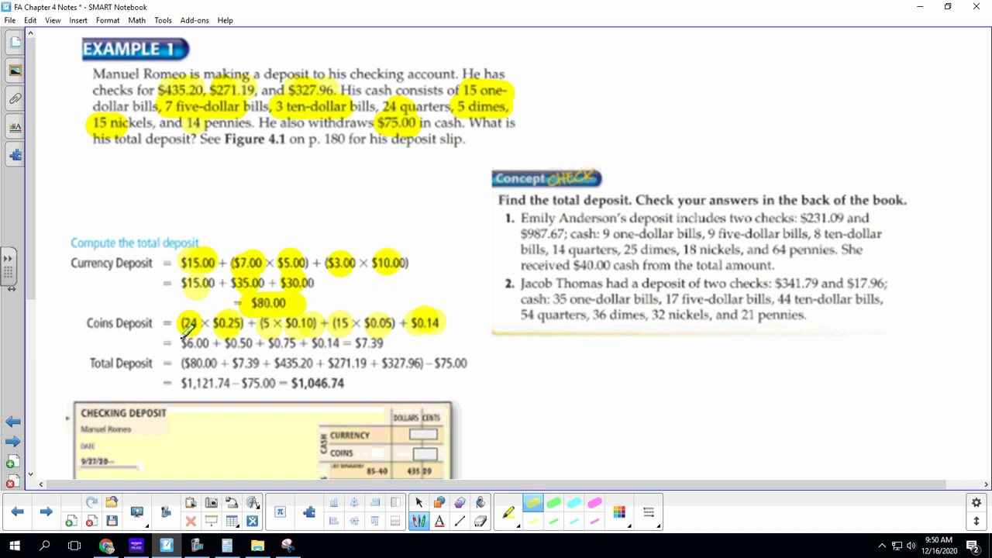
left_click_drag(187, 344, 339, 342)
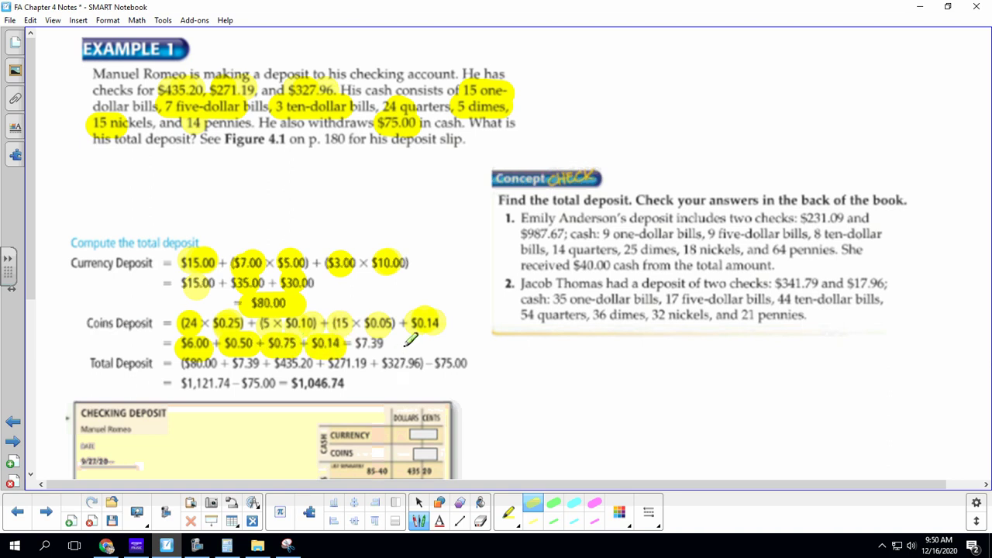
- Highlight the $7.39 coins result and the $80.00 currency result in green
left_click(553, 502)
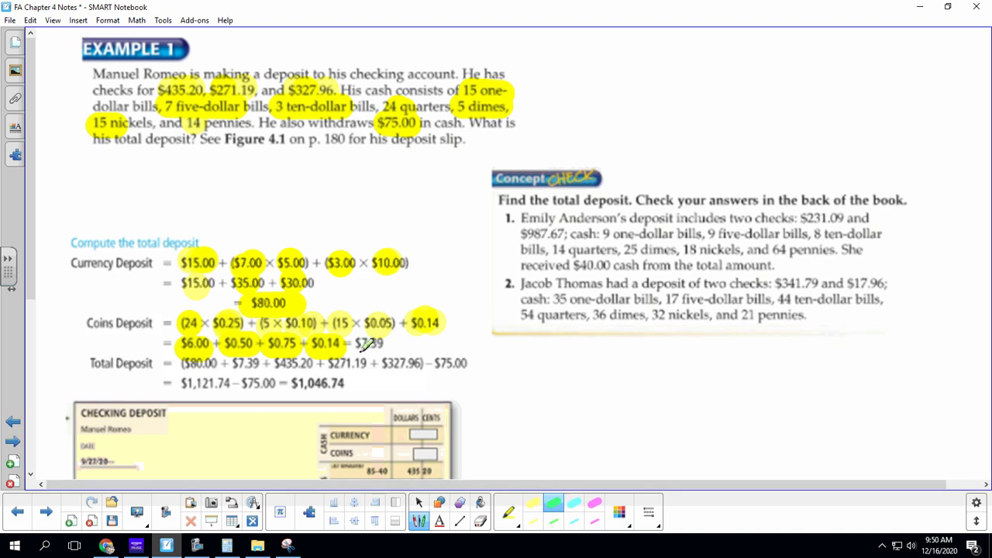
left_click_drag(350, 343, 391, 343)
mouse_move(242, 303)
left_mouse_down()
mouse_move(298, 302)
mouse_move(255, 303)
left_mouse_up()
- Highlight the Total Deposit amounts, from $80.00 through $1,121.74 − $75.00, in yellow and the $1,046.74 result in green
scroll(490, 318, "down", 1)
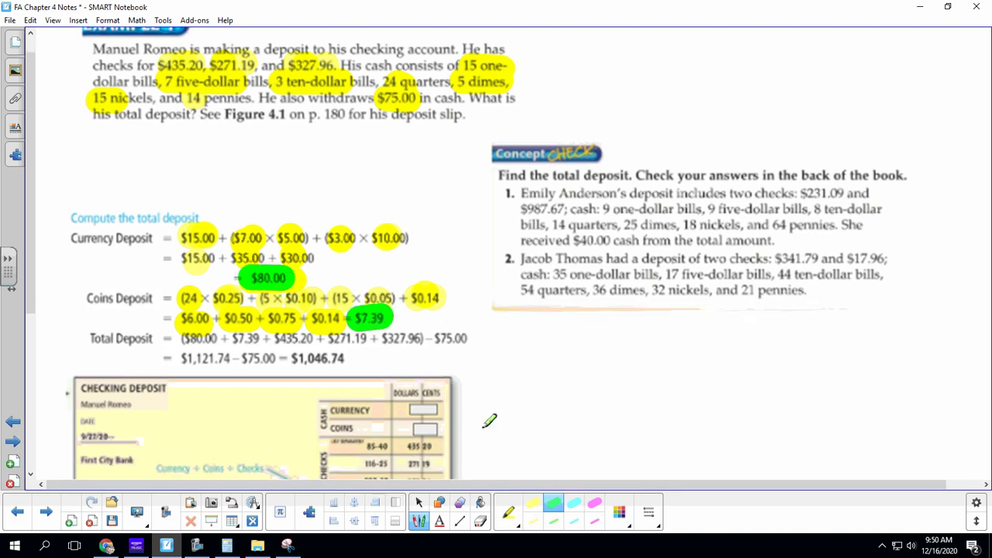
left_click(532, 504)
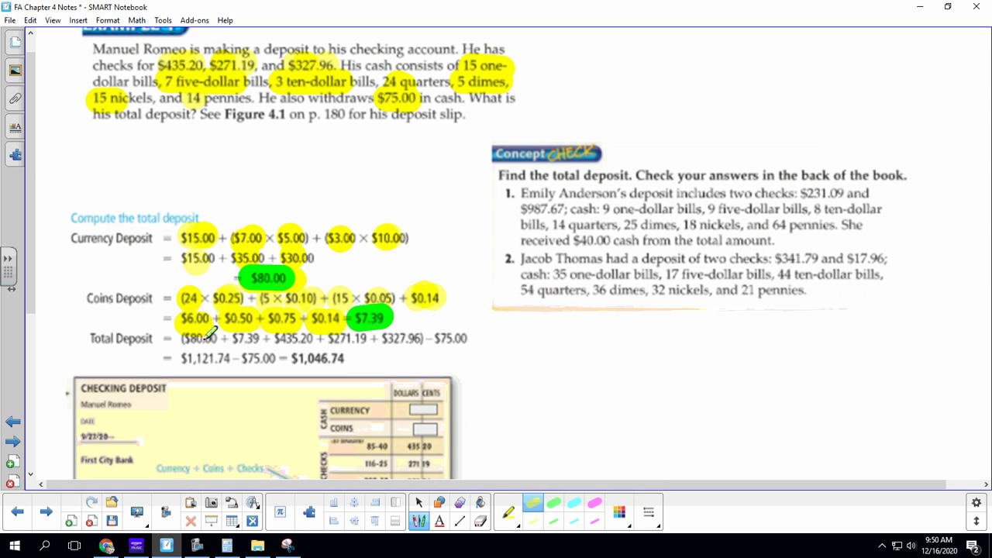
left_click_drag(183, 338, 261, 337)
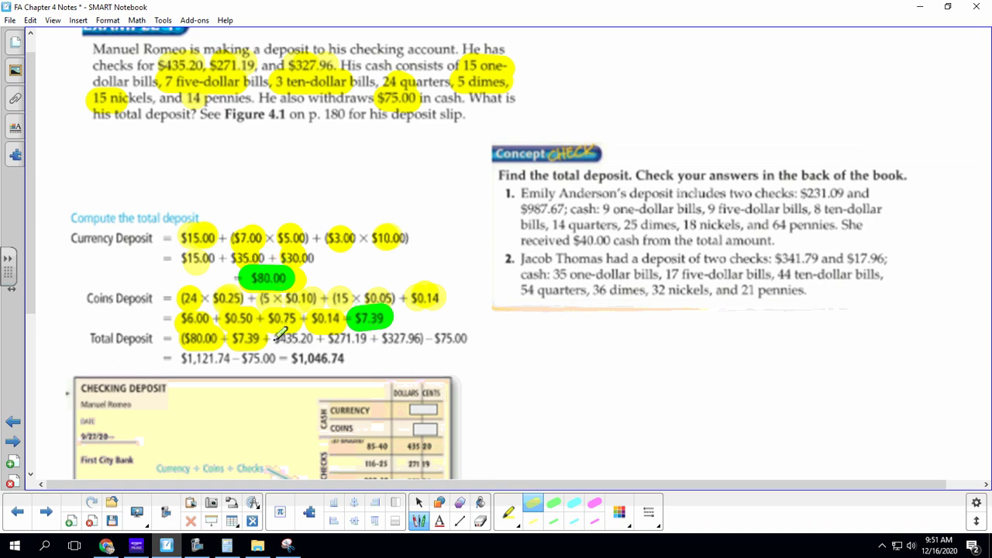
left_click_drag(279, 332, 426, 335)
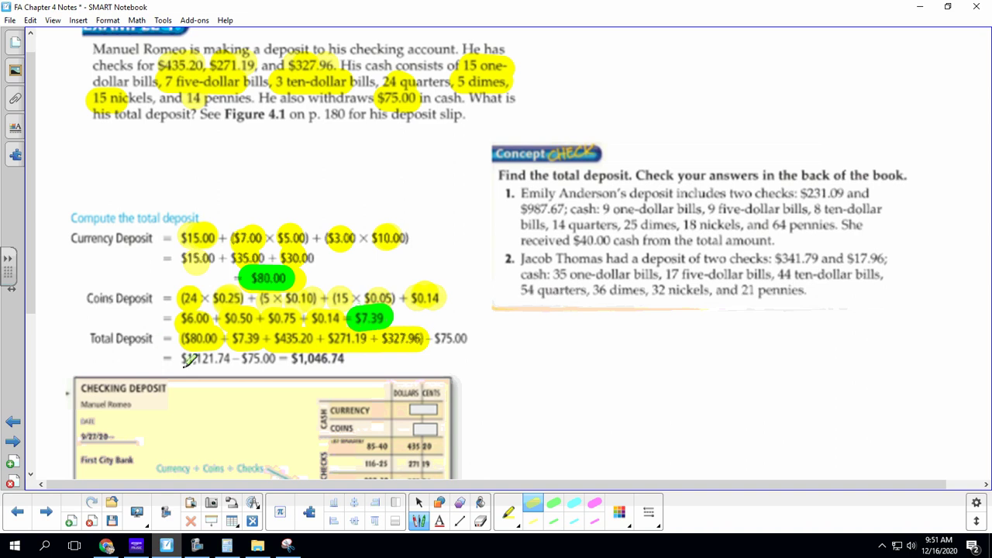
left_click_drag(187, 356, 231, 357)
left_click_drag(436, 338, 477, 338)
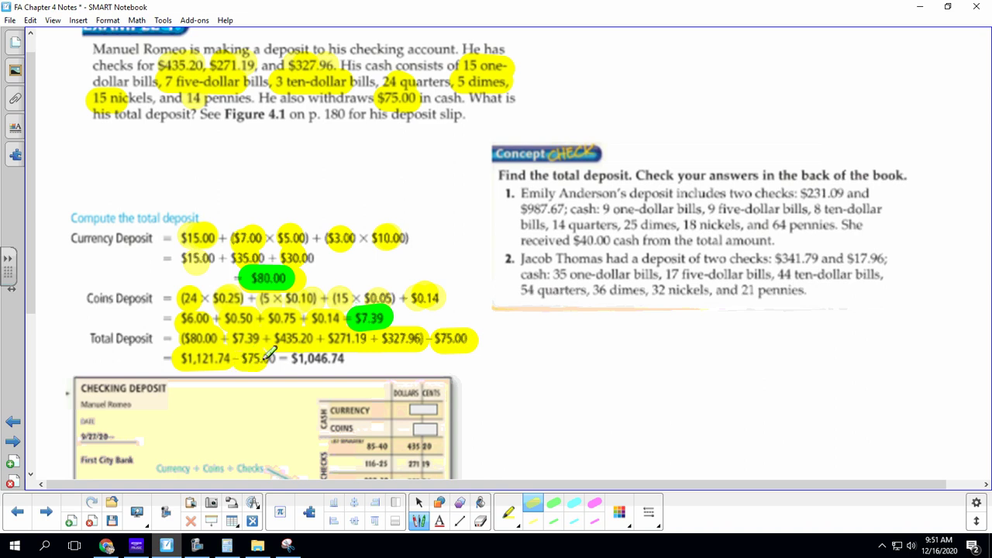
left_click(553, 503)
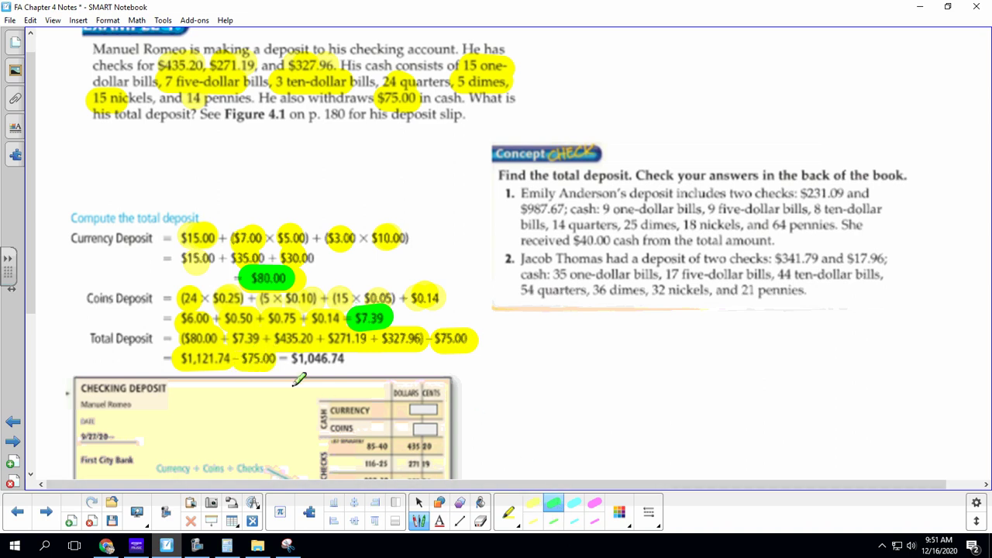
left_click_drag(299, 355, 353, 357)
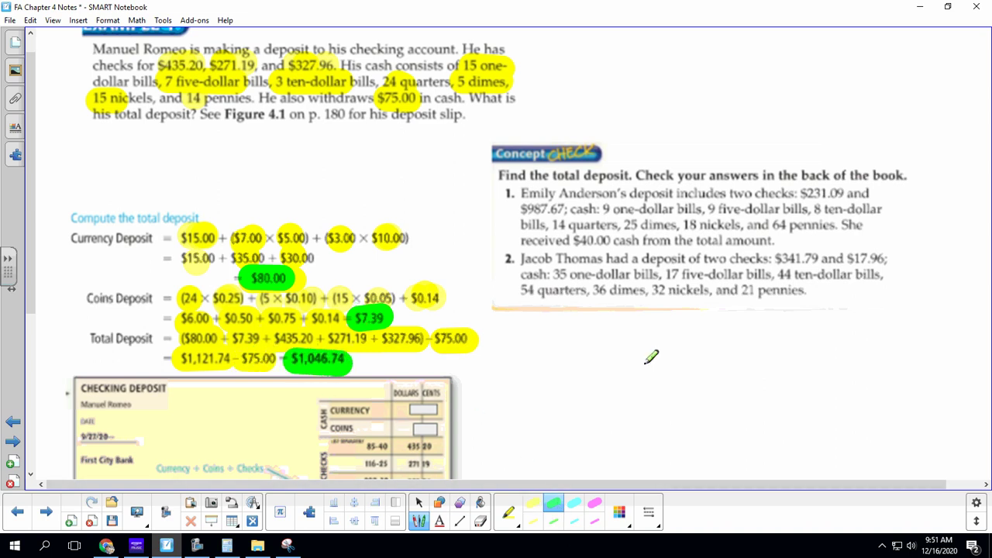
- Using the red pen, write a "paper" note above CURRENCY on the deposit slip and fill in 80.00 as the currency amount
scroll(603, 387, "down", 3)
scroll(604, 387, "down", 1)
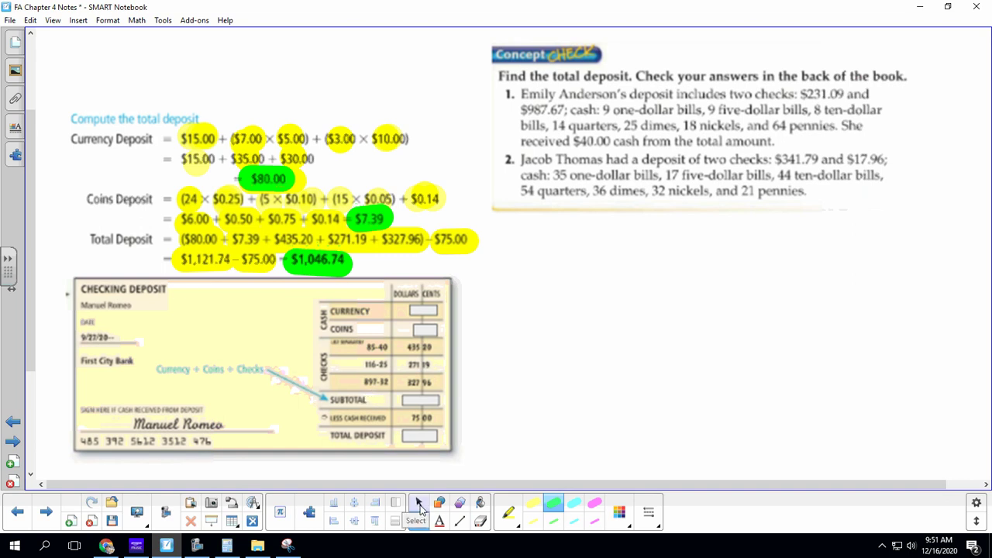
left_click(508, 513)
left_click(471, 364)
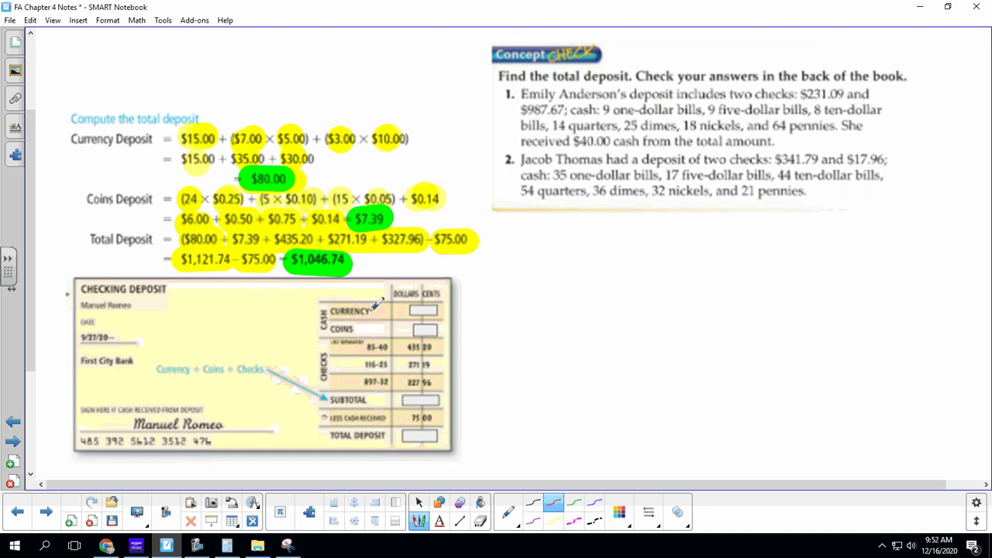
mouse_move(341, 293)
left_mouse_down()
mouse_move(339, 304)
mouse_move(381, 288)
mouse_move(380, 311)
left_mouse_up()
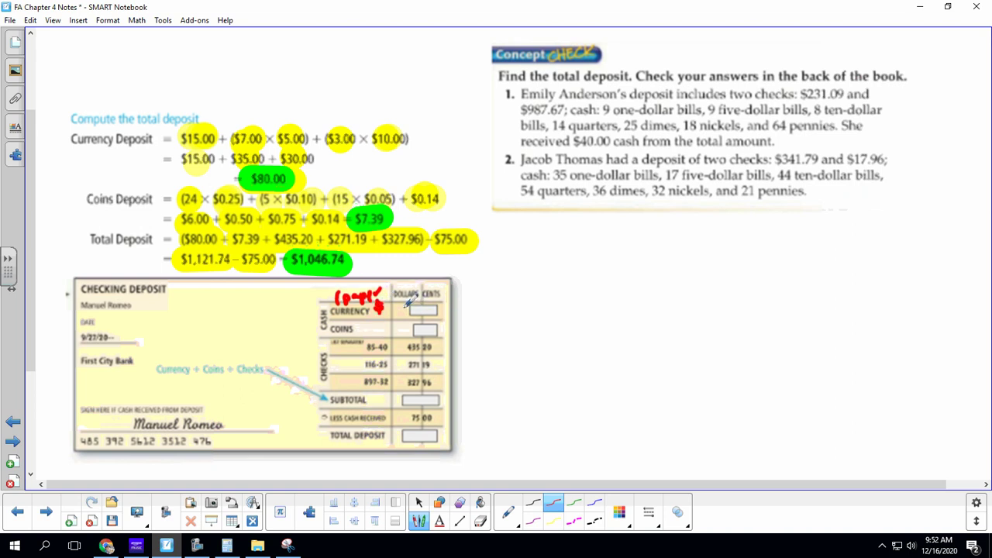
left_click_drag(406, 307, 439, 310)
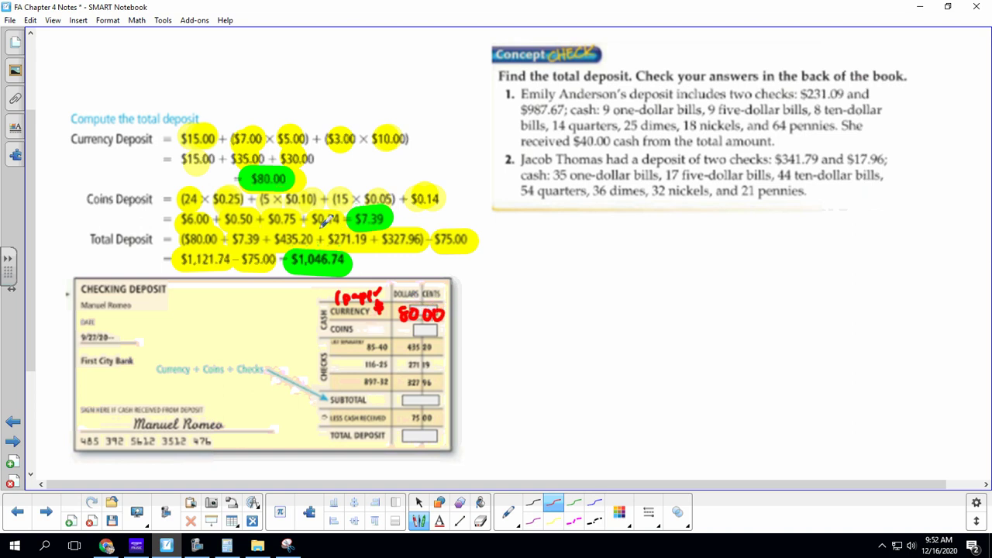
- Write 7.39 in red as the coins amount and add an arrow and a dot above the Dollars and Cents columns
left_click_drag(399, 330, 443, 338)
mouse_move(440, 272)
left_mouse_down()
mouse_move(428, 265)
mouse_move(419, 276)
left_mouse_up()
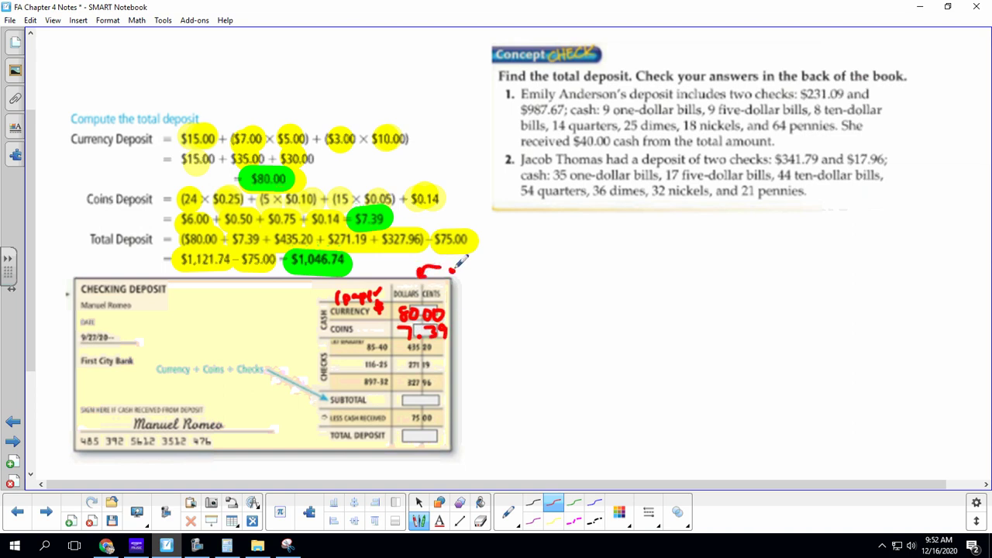
left_click(452, 270)
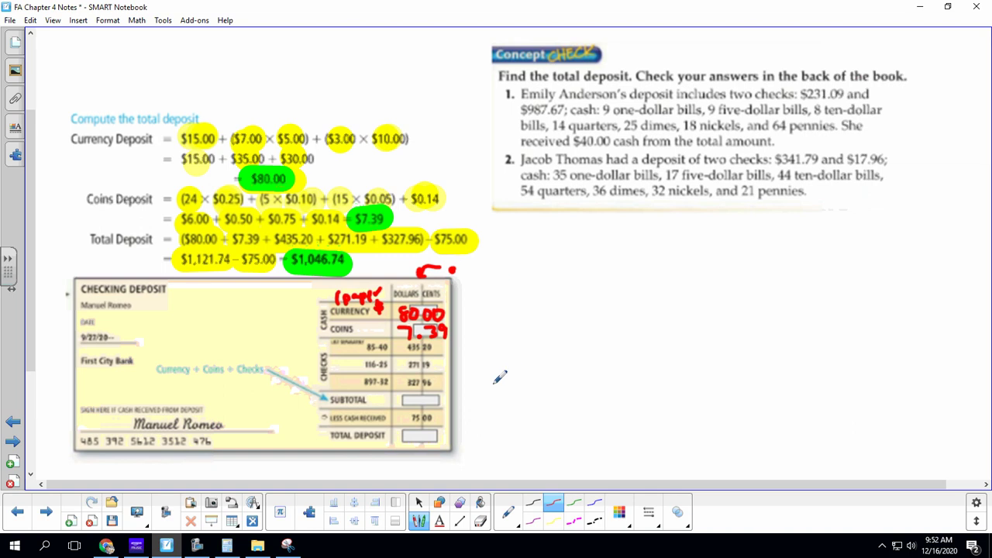
- Mark the three check amounts on the deposit slip with red dots and underline $1,121.74 in the Total Deposit calculation
left_click(441, 349)
left_click(441, 365)
left_click_drag(189, 269, 225, 269)
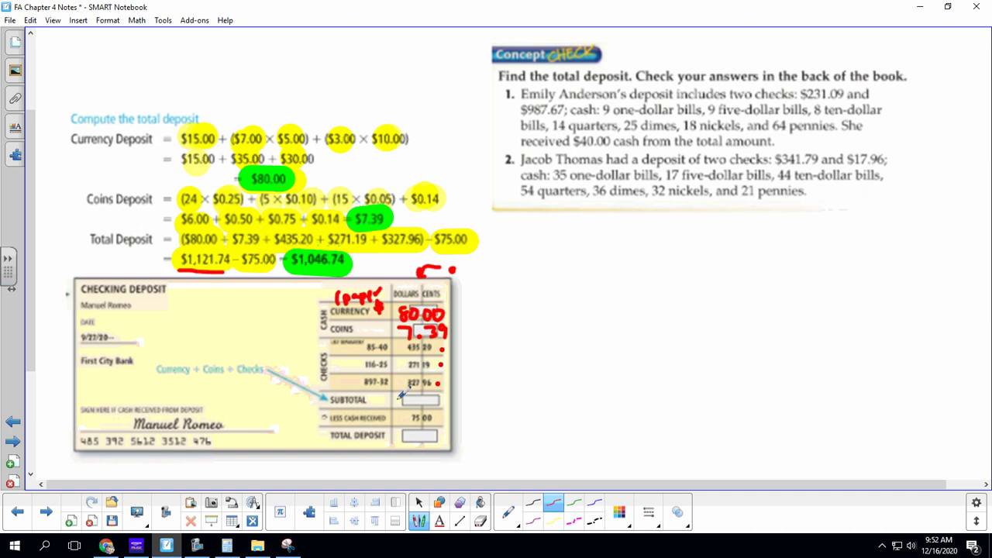
- Fill in the slip's subtotal as 1121.74 and total deposit as 1046.74, and erase the "paper" note above CURRENCY
mouse_move(394, 395)
left_mouse_down()
mouse_move(393, 406)
mouse_move(444, 402)
mouse_move(440, 409)
left_mouse_up()
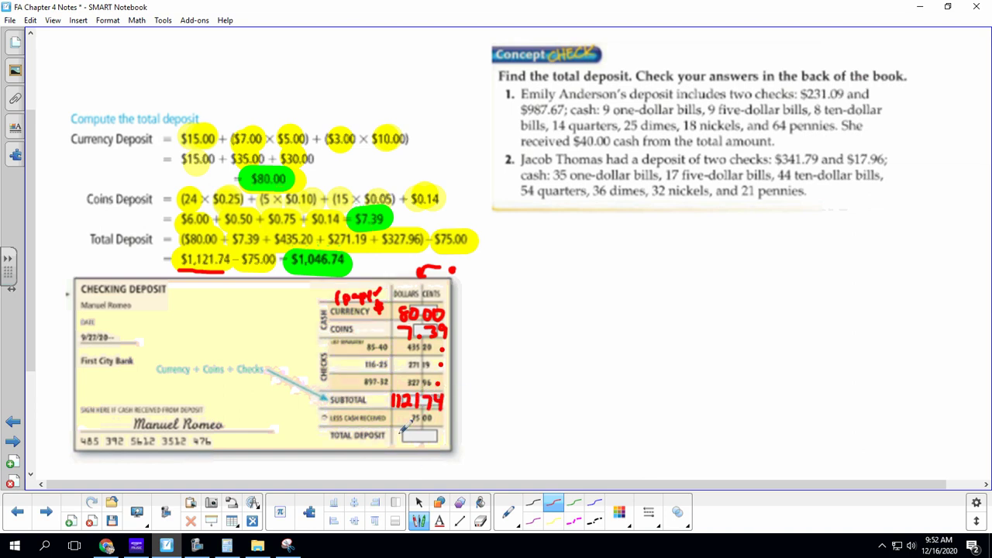
mouse_move(394, 432)
left_mouse_down()
mouse_move(392, 442)
mouse_move(402, 433)
mouse_move(442, 444)
left_mouse_up()
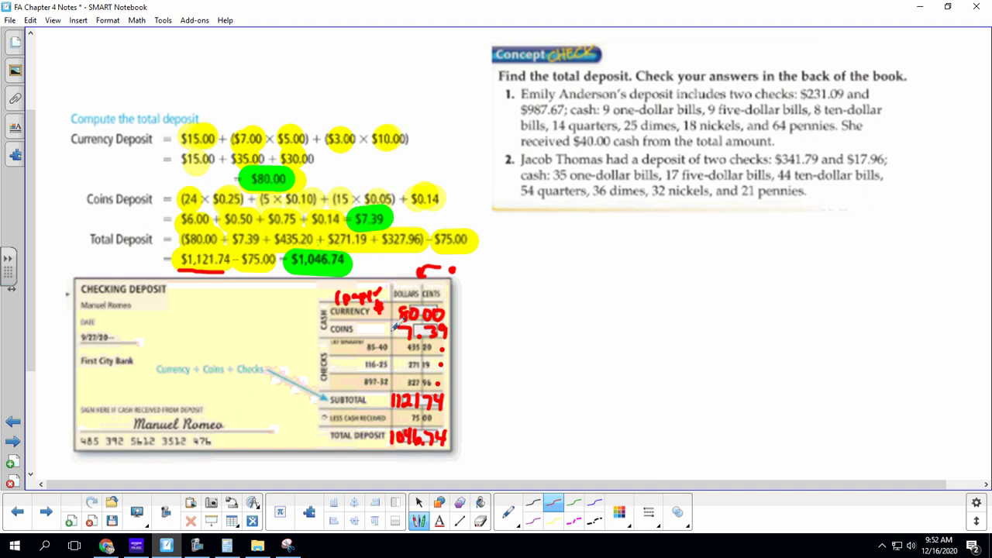
left_click(481, 521)
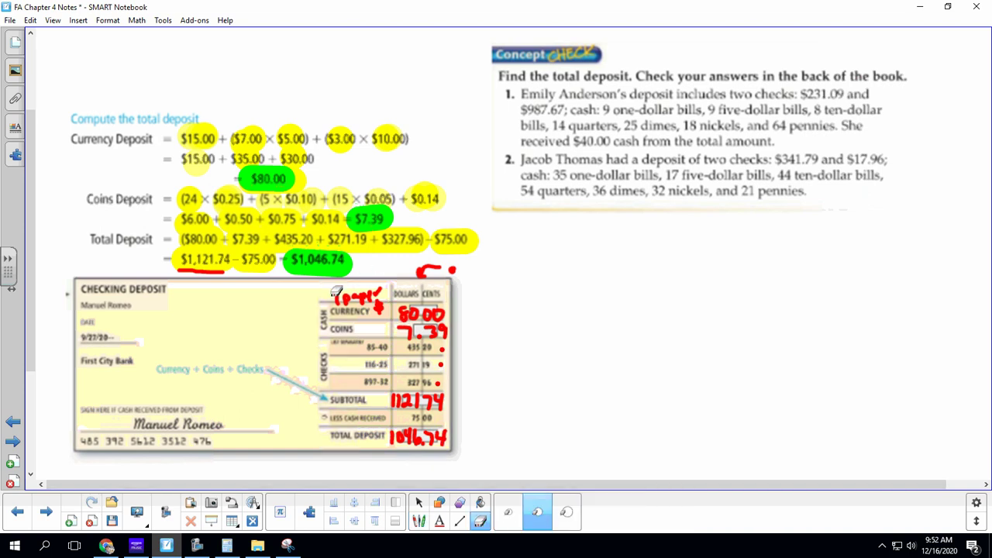
left_click_drag(333, 296, 352, 314)
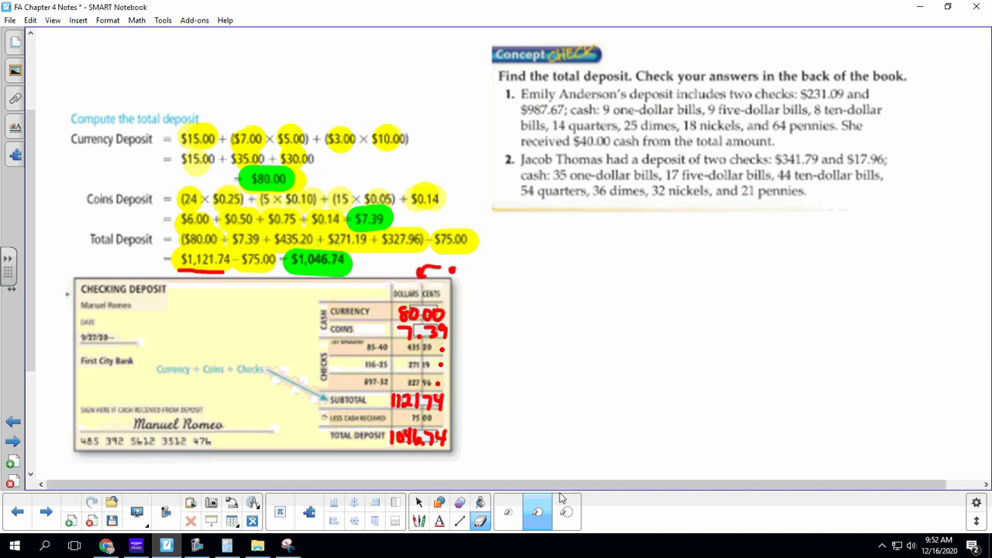
- Write the number 1 below the Concept Check problems, retrace it in green, and list the two check amounts 231.09 and 987.67
left_click(419, 521)
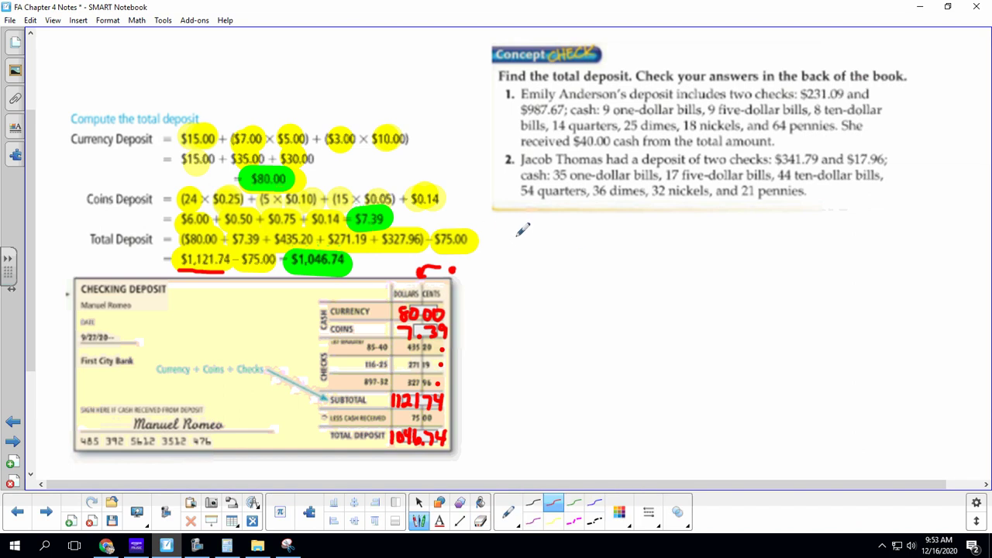
left_click_drag(518, 237, 518, 252)
left_click(527, 252)
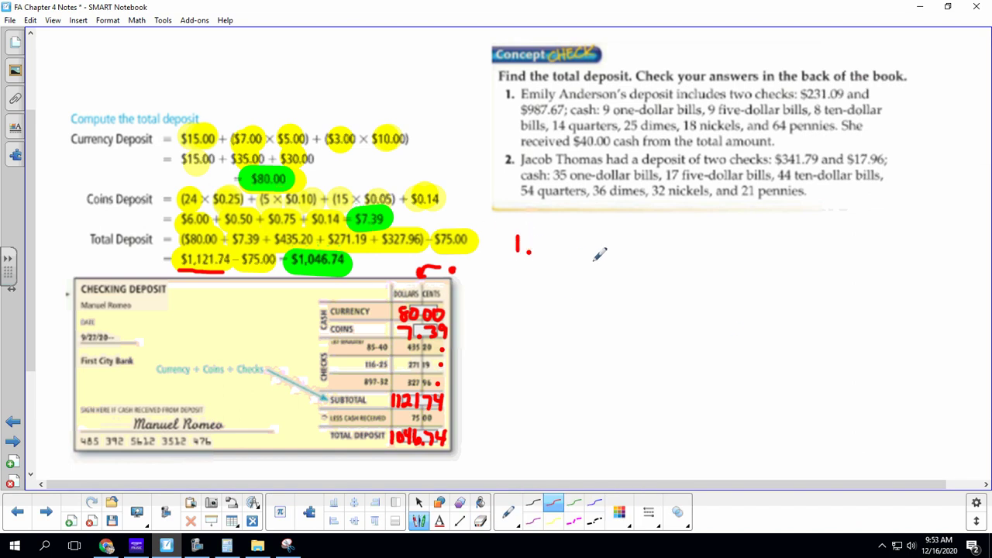
left_click(574, 506)
left_click_drag(518, 236, 517, 253)
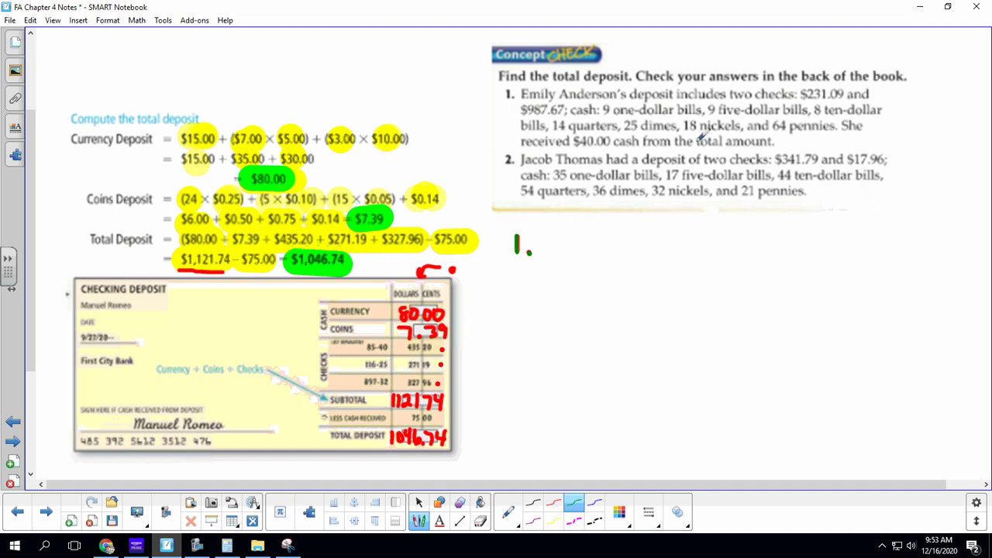
mouse_move(580, 235)
left_mouse_down()
mouse_move(581, 258)
mouse_move(655, 230)
mouse_move(648, 255)
mouse_move(591, 272)
mouse_move(595, 281)
mouse_move(634, 267)
mouse_move(656, 276)
left_mouse_up()
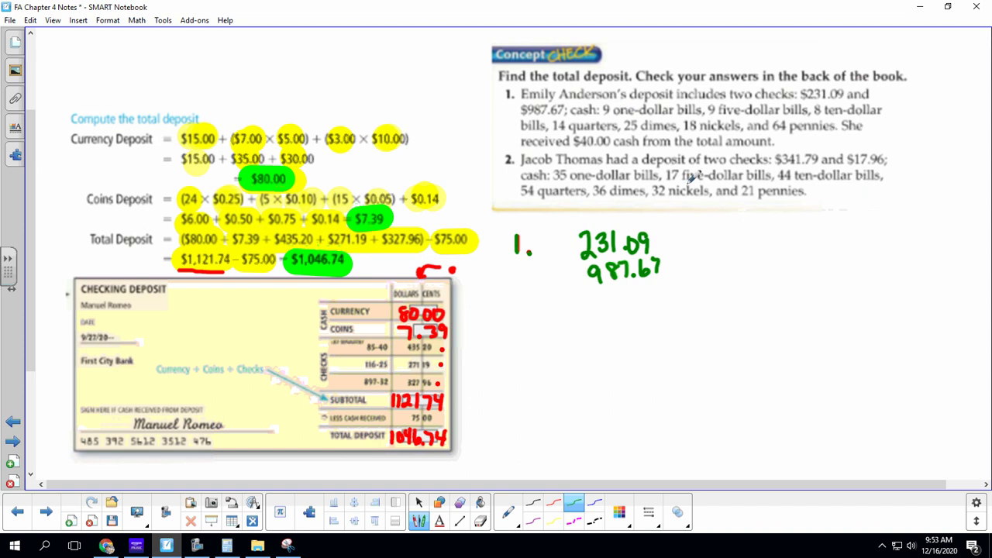
- Start a green Cash sum with 9.00 + 45.00, underlining the two checks in problem 1 and noting 9 × 5 = 45 beside it
mouse_move(731, 207)
left_mouse_down()
mouse_move(718, 227)
mouse_move(744, 225)
left_mouse_up()
mouse_move(757, 194)
left_mouse_down()
mouse_move(771, 222)
mouse_move(729, 248)
mouse_move(748, 235)
mouse_move(778, 240)
left_mouse_up()
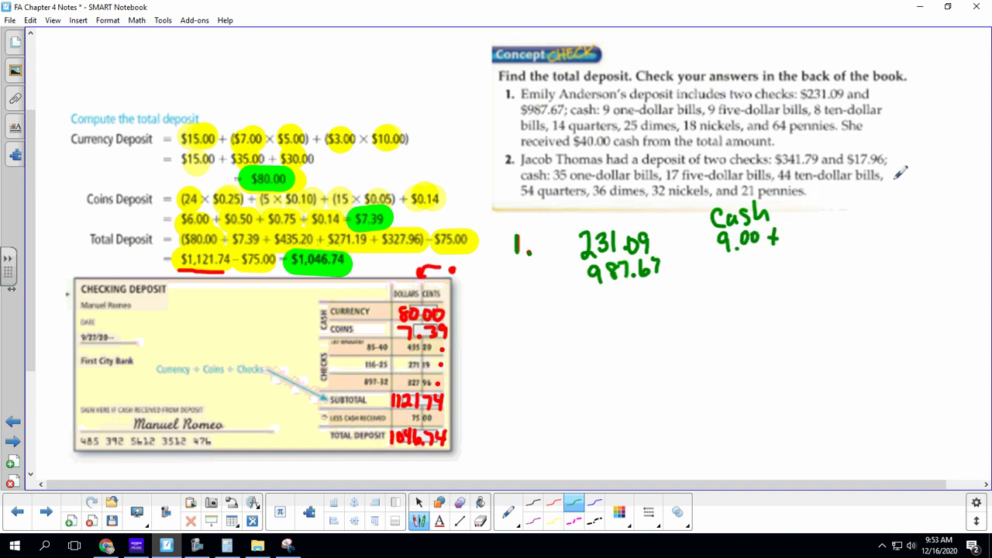
mouse_move(731, 99)
left_mouse_down()
mouse_move(859, 101)
mouse_move(884, 99)
mouse_move(889, 85)
mouse_move(892, 102)
mouse_move(911, 98)
left_mouse_up()
mouse_move(912, 85)
left_mouse_down()
mouse_move(901, 98)
mouse_move(915, 99)
mouse_move(927, 81)
mouse_move(934, 87)
left_mouse_up()
left_click_drag(926, 94, 948, 92)
mouse_move(946, 86)
left_mouse_down()
mouse_move(945, 99)
mouse_move(956, 98)
left_mouse_up()
left_click_drag(788, 216, 795, 237)
mouse_move(802, 220)
left_mouse_down()
mouse_move(803, 237)
mouse_move(825, 232)
left_mouse_up()
left_click(811, 240)
- Mark the ten-dollar bills in problem 1, note 8 × 10 = 80 beside it, and add 80 to the Cash sum
left_click_drag(818, 116, 899, 123)
mouse_move(913, 115)
left_mouse_down()
mouse_move(913, 124)
mouse_move(936, 116)
left_mouse_up()
left_click_drag(927, 121, 957, 113)
left_click_drag(836, 237, 842, 237)
left_click_drag(839, 233, 857, 232)
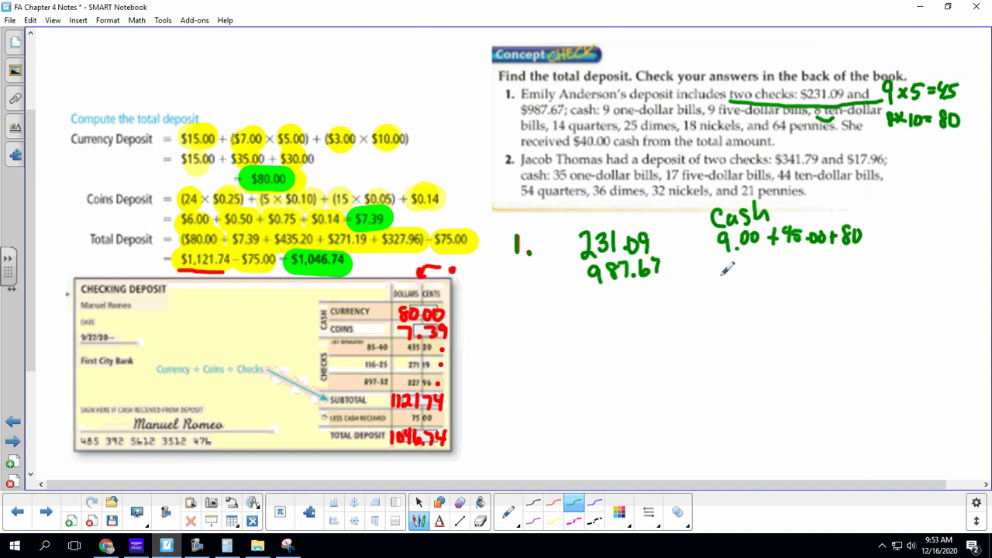
- Write a Coin heading below the Cash sum and note 14 × 0.25 for the quarters under problem 1
mouse_move(723, 274)
left_mouse_down()
mouse_move(724, 288)
mouse_move(740, 287)
left_mouse_up()
left_click_drag(744, 287, 752, 287)
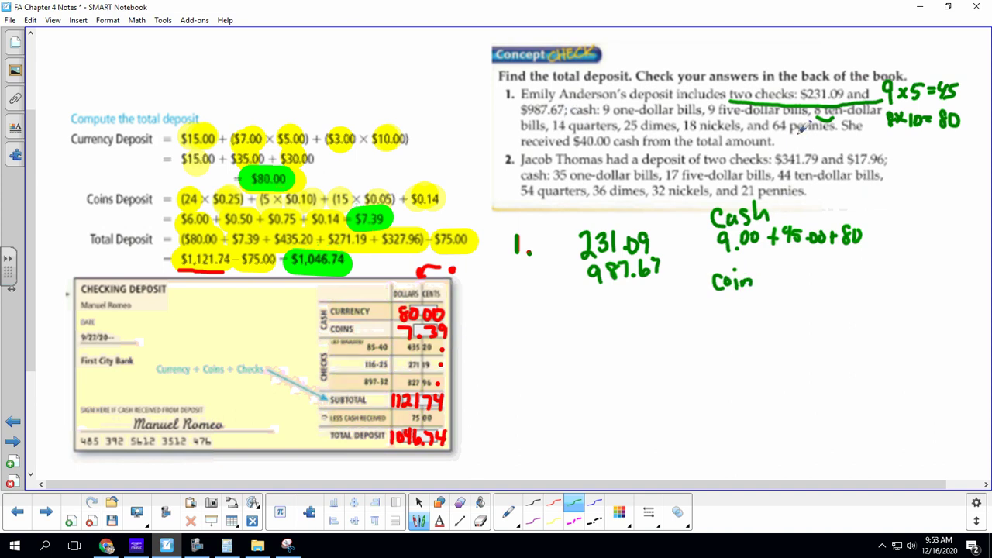
left_click_drag(803, 131, 854, 146)
left_click(839, 144)
left_click_drag(858, 134, 863, 133)
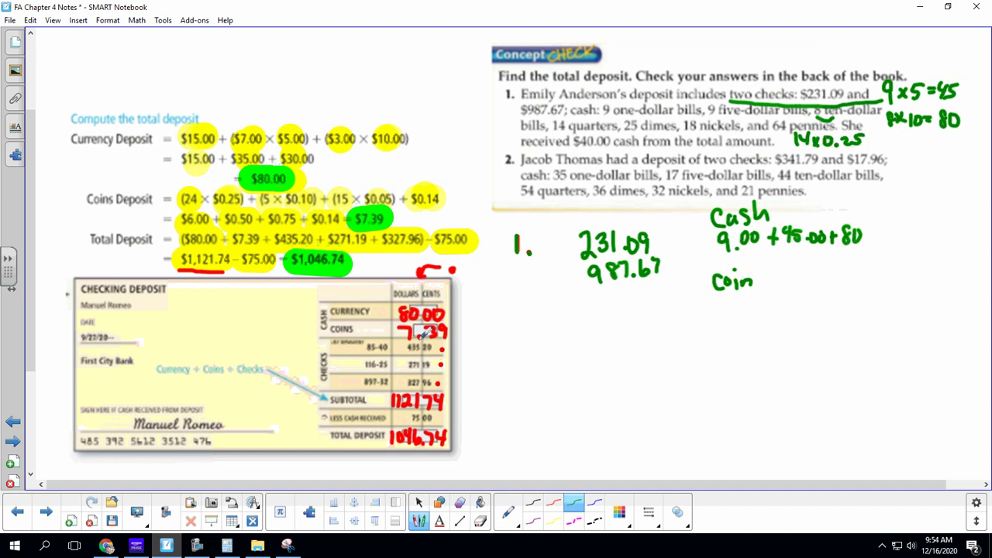
- Compute 14 × 0.25 in Calculator and write 3.50 + under the Coin heading in the notes
left_click(227, 546)
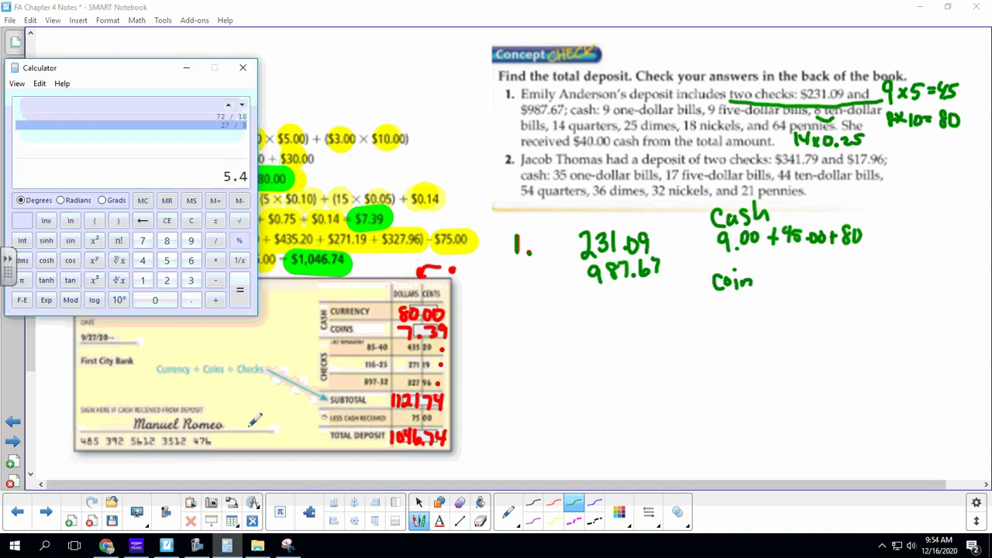
left_click(142, 280)
left_click(142, 261)
left_click(216, 260)
left_click(191, 300)
left_click(166, 280)
left_click(167, 262)
left_click(240, 290)
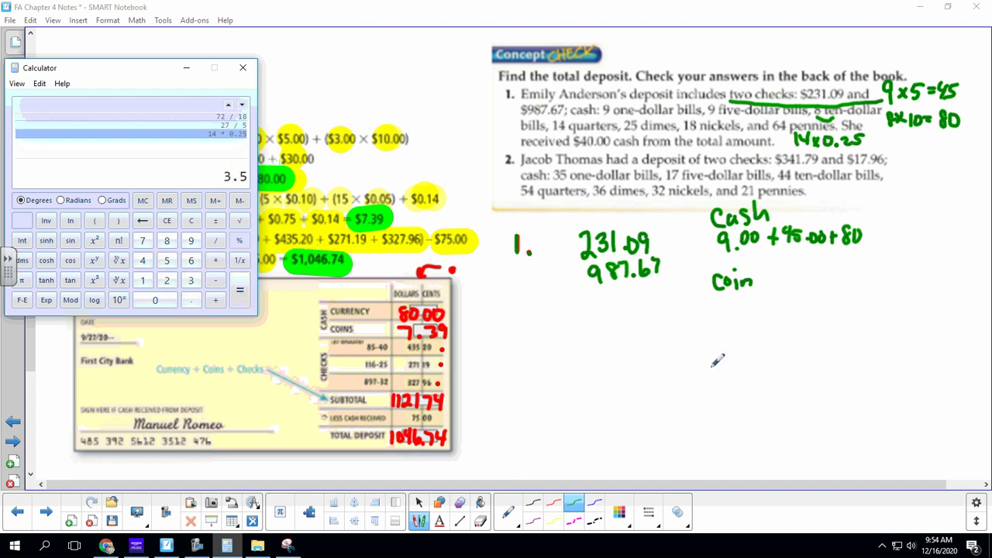
mouse_move(727, 298)
left_mouse_down()
mouse_move(735, 313)
mouse_move(764, 293)
mouse_move(775, 307)
left_mouse_up()
left_click_drag(770, 303, 771, 312)
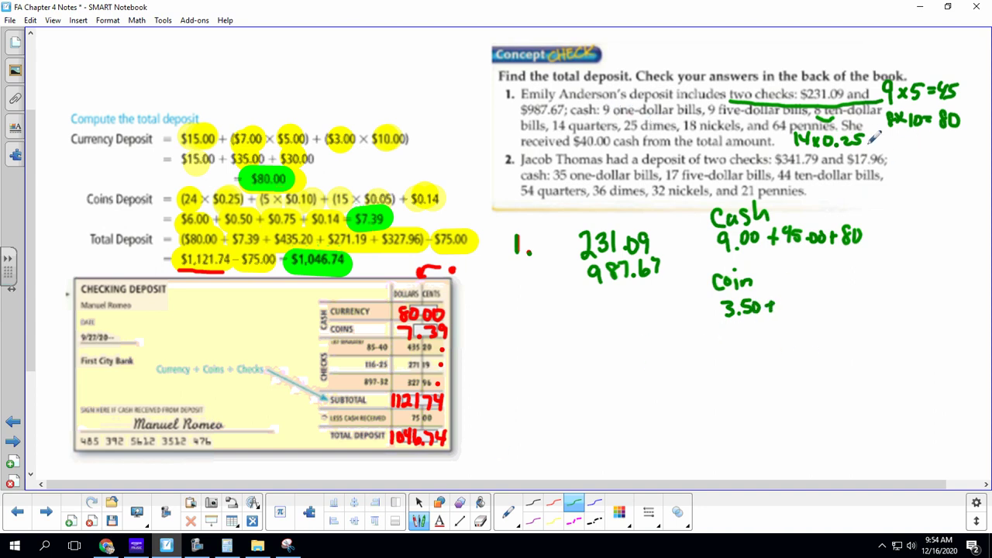
- Note 25 × 0.10 = for the dimes beside the quarters note and add 2.50 + to the Coin sum
mouse_move(876, 142)
left_mouse_down()
mouse_move(895, 145)
mouse_move(907, 132)
mouse_move(918, 145)
left_mouse_up()
mouse_move(918, 135)
left_mouse_down()
mouse_move(910, 146)
mouse_move(940, 141)
left_mouse_up()
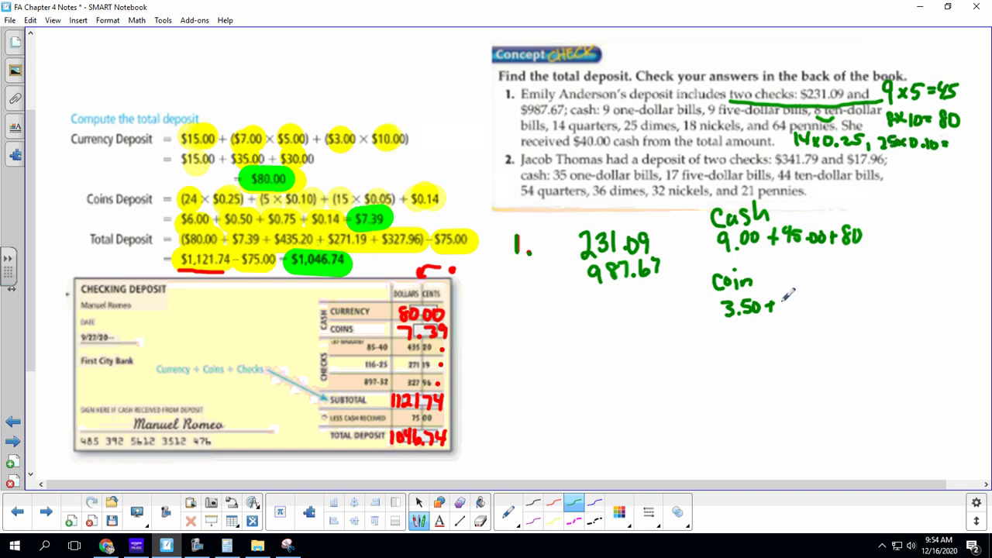
mouse_move(781, 302)
left_mouse_down()
mouse_move(793, 313)
mouse_move(835, 303)
left_mouse_up()
left_click_drag(830, 298, 830, 308)
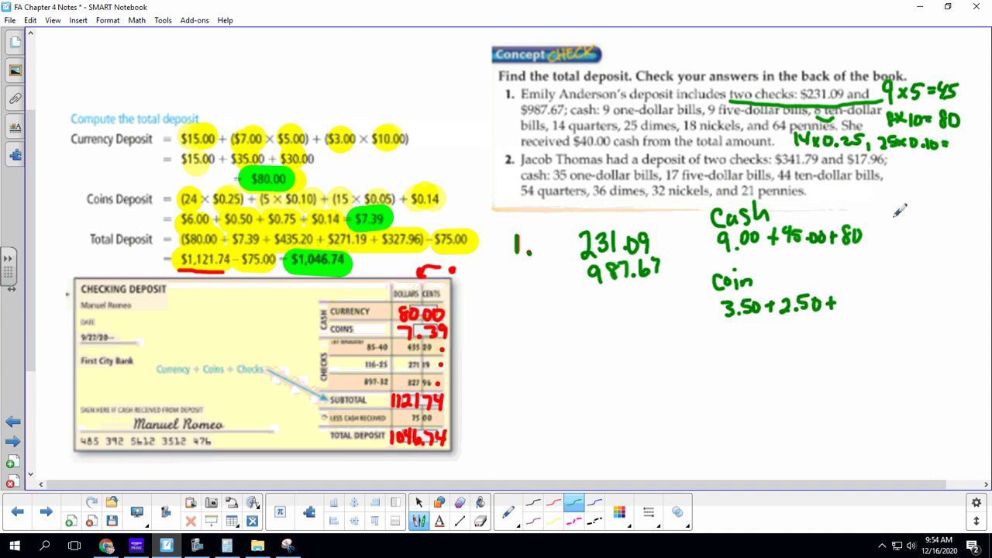
- Note 18 × 0.05 for the nickels beneath the dimes note
mouse_move(899, 158)
left_mouse_down()
mouse_move(900, 172)
mouse_move(909, 160)
mouse_move(921, 170)
left_mouse_up()
left_click_drag(932, 166, 944, 171)
left_click_drag(951, 161, 949, 171)
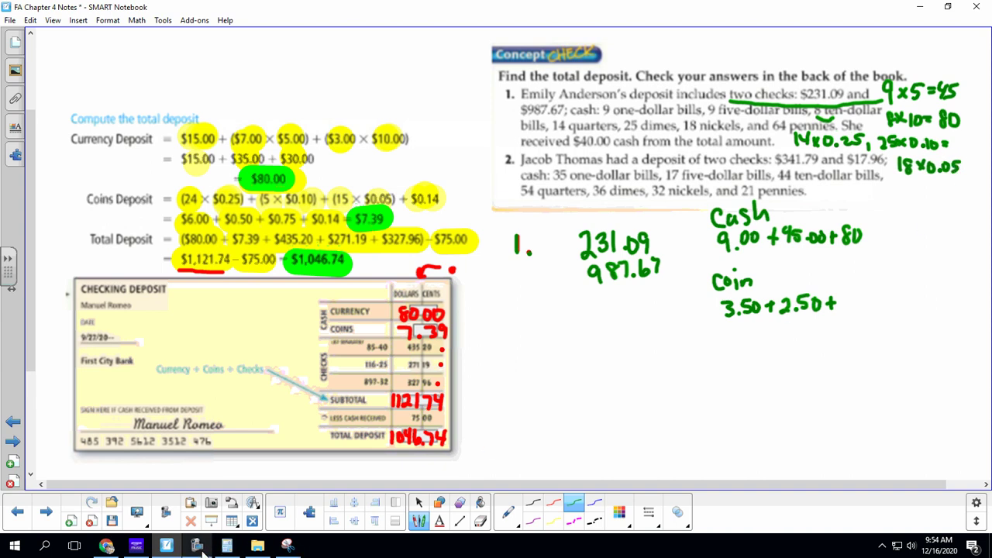
- Compute 18 × 0.05 in Calculator and add 0.90 to the Coin sum in the notes
left_click(227, 546)
left_click(142, 279)
left_click(167, 241)
left_click(215, 261)
left_click(190, 300)
left_click(155, 300)
left_click(167, 260)
left_click(240, 292)
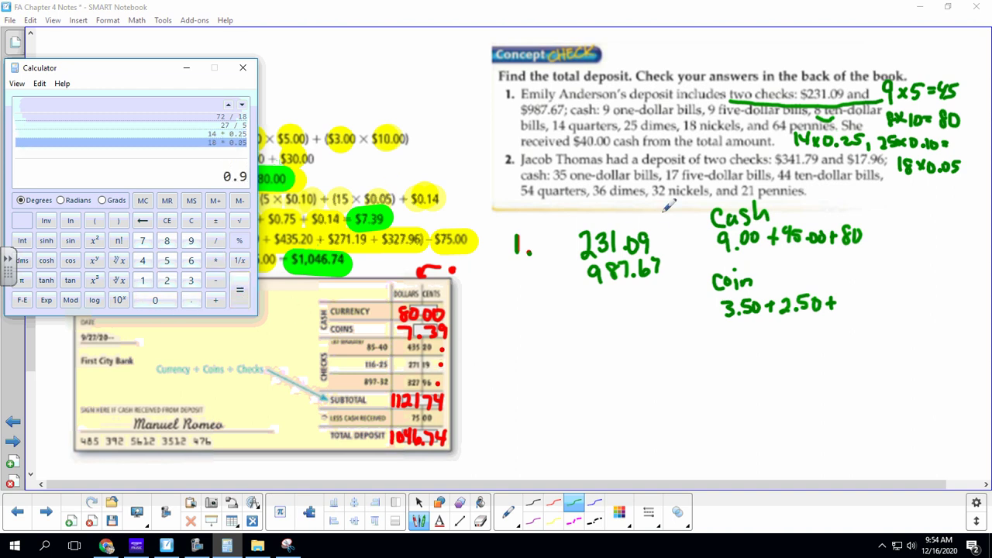
mouse_move(848, 297)
left_mouse_down()
mouse_move(865, 308)
mouse_move(868, 298)
left_mouse_up()
left_click(854, 310)
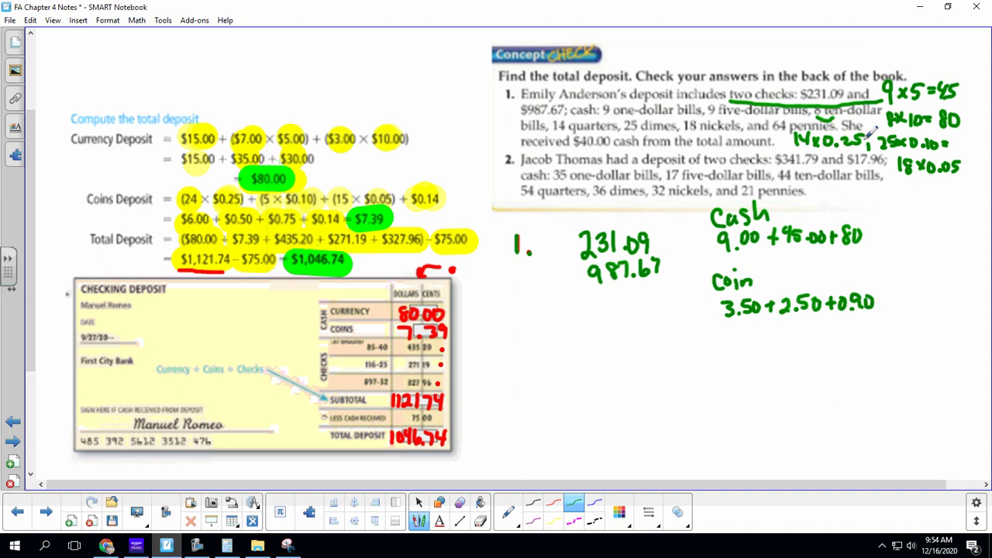
- Complete the Coin sum with + 0.64 for the pennies, and put an equals sign after both the Coin and Cash sums
left_click_drag(878, 303, 887, 303)
mouse_move(882, 299)
left_mouse_down()
mouse_move(882, 308)
mouse_move(893, 297)
mouse_move(932, 299)
left_mouse_up()
left_click(902, 308)
left_click_drag(926, 303, 932, 303)
left_click_drag(869, 235, 879, 236)
left_click_drag(868, 240, 878, 241)
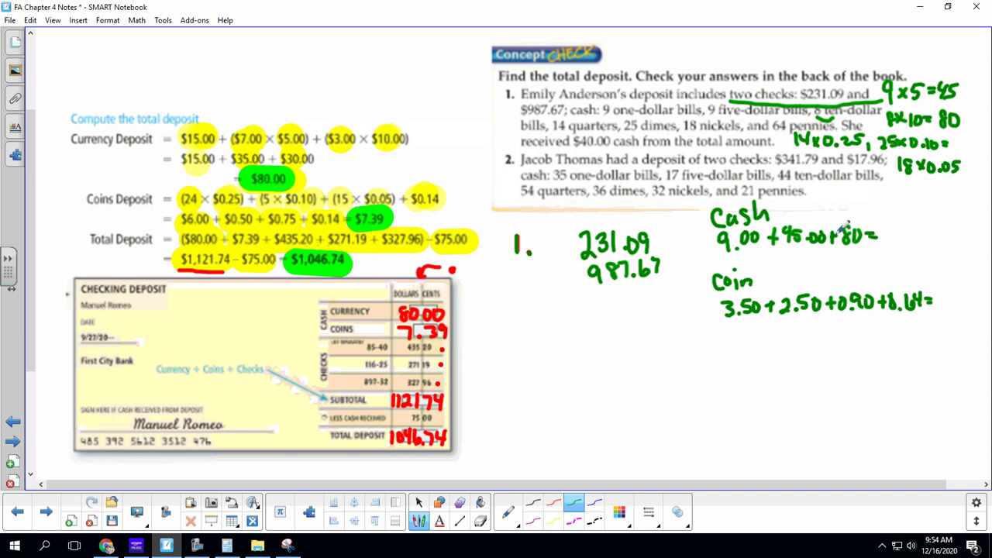
- Rule a line beneath the two check amounts, and compute 9 + 45 + 80 in Calculator to write $134.00 after the Cash sum
left_click_drag(584, 292, 658, 288)
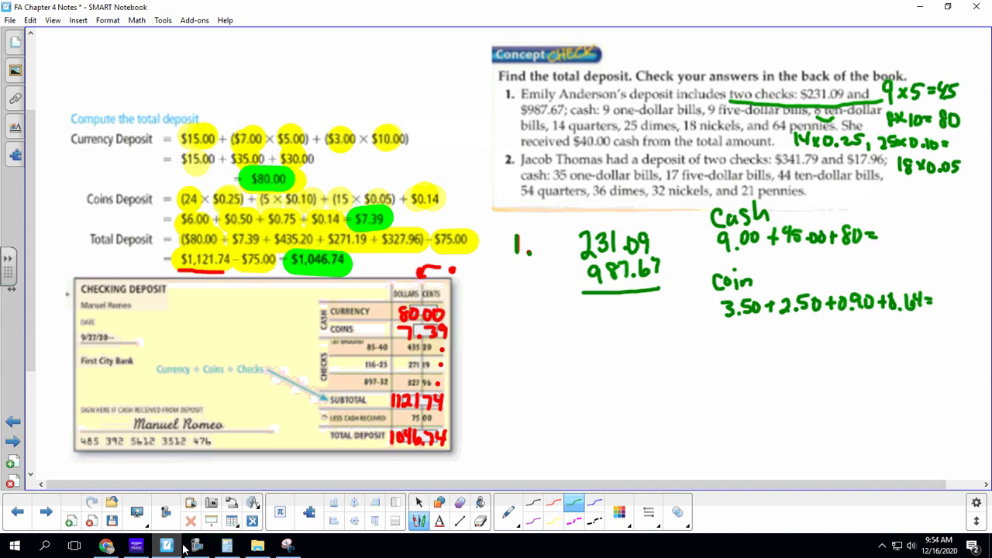
left_click(227, 547)
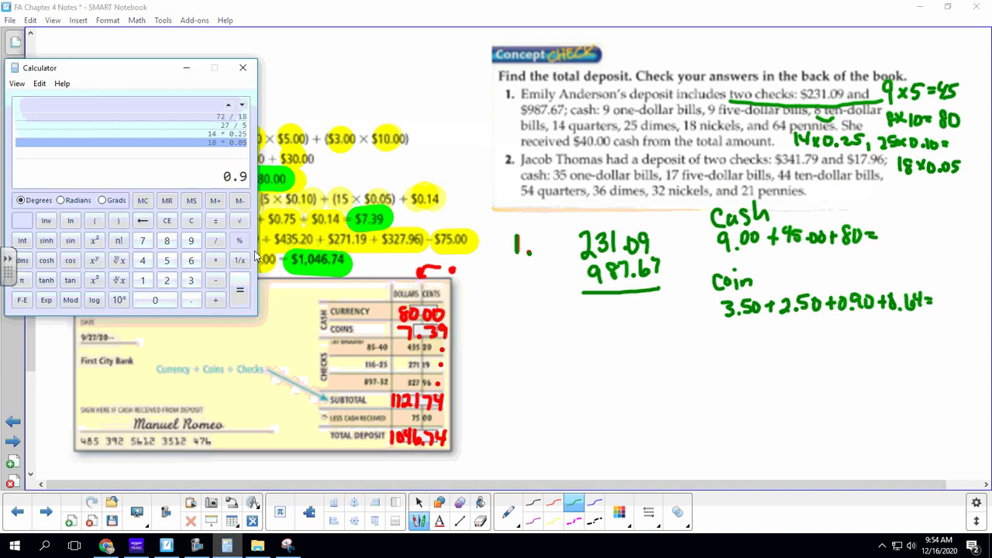
left_click(191, 242)
left_click(215, 300)
left_click(143, 260)
left_click(167, 260)
left_click(215, 300)
left_click(167, 241)
left_click(155, 300)
left_click(239, 290)
left_click(936, 254)
mouse_move(898, 228)
left_mouse_down()
mouse_move(895, 248)
mouse_move(938, 236)
mouse_move(933, 246)
mouse_move(957, 229)
left_mouse_up()
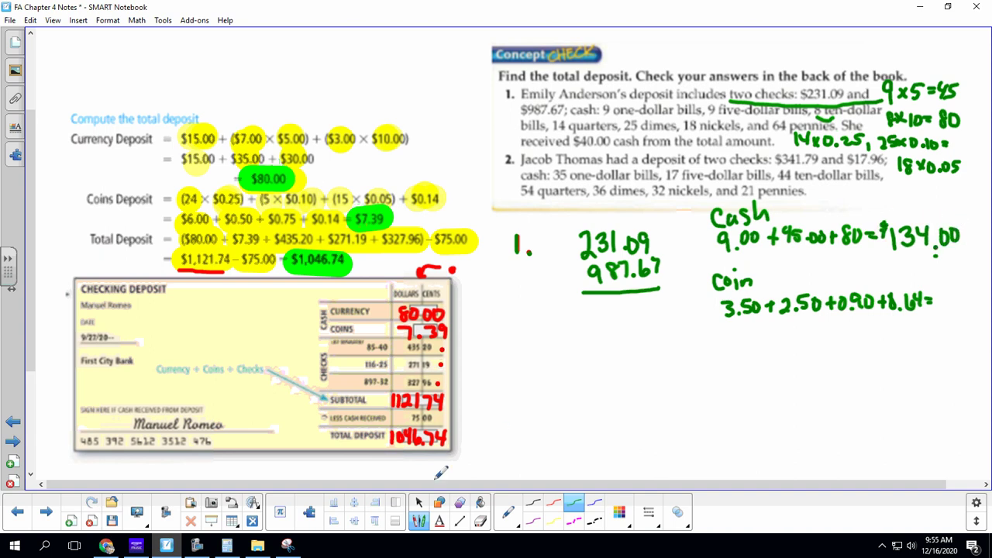
- Compute 3.5 + 2.5 + 0.9 + 0.64 in Calculator and write 7.54 beneath the Coin sum
left_click(227, 546)
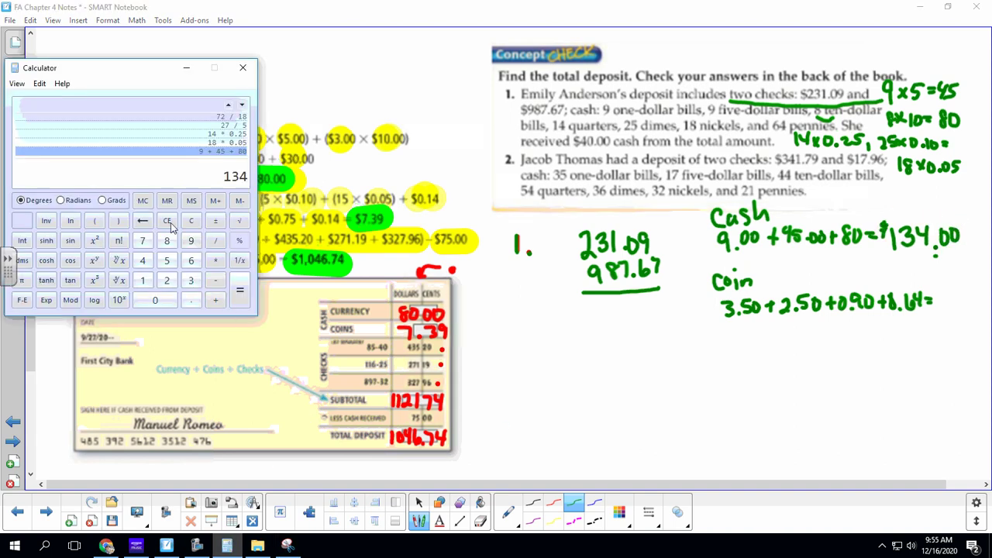
left_click(191, 280)
left_click(190, 300)
left_click(167, 260)
left_click(215, 300)
left_click(167, 279)
left_click(191, 300)
left_click(166, 261)
left_click(216, 300)
left_click(191, 300)
left_click(190, 241)
left_click(216, 300)
left_click(191, 300)
left_click(190, 261)
left_click(142, 260)
left_click(239, 290)
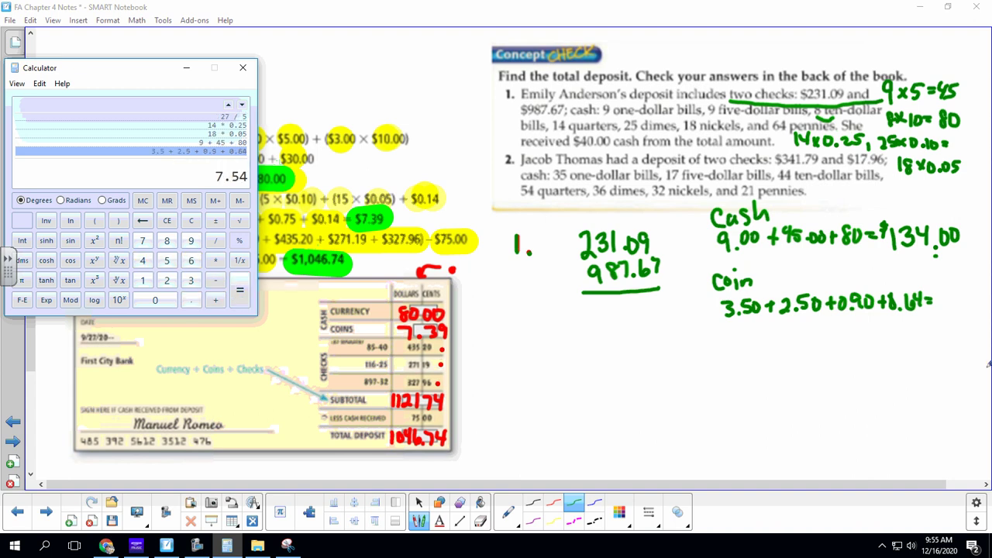
mouse_move(785, 326)
left_mouse_down()
mouse_move(791, 341)
mouse_move(832, 335)
left_mouse_up()
left_click(799, 339)
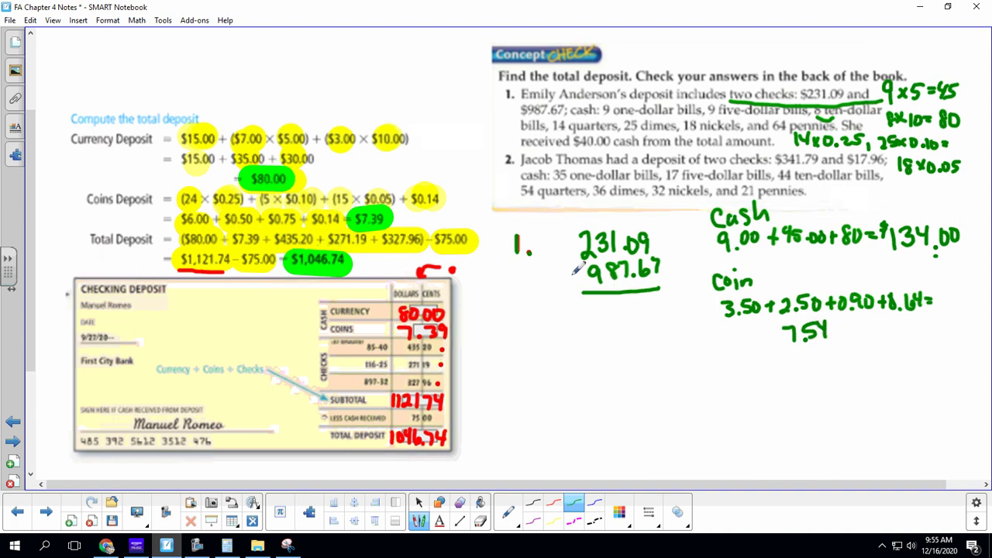
- Extend problem 1's addition with a plus sign before 987.67, + 134.00 and + 7.54, and rule a line beneath it
left_click_drag(563, 269, 577, 268)
left_click_drag(569, 261, 570, 274)
left_click_drag(570, 318, 582, 318)
mouse_move(576, 312)
left_mouse_down()
mouse_move(576, 324)
mouse_move(626, 321)
left_mouse_up()
left_click_drag(624, 307, 630, 326)
left_click_drag(640, 309, 651, 310)
left_click_drag(572, 359, 584, 359)
mouse_move(578, 351)
left_mouse_down()
mouse_move(578, 366)
mouse_move(599, 361)
mouse_move(598, 373)
mouse_move(653, 363)
left_mouse_up()
left_click(613, 371)
left_click_drag(648, 349, 648, 371)
left_click_drag(572, 382, 736, 379)
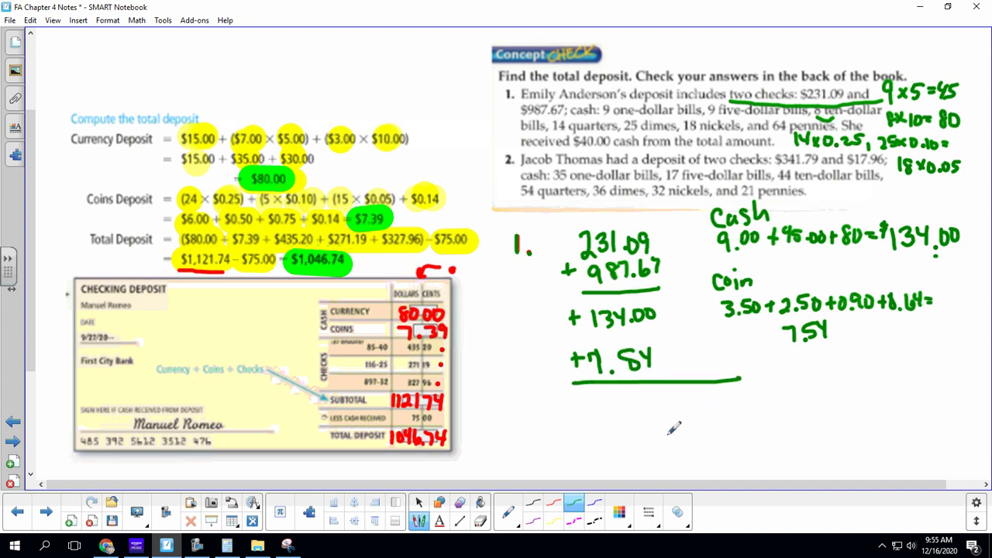
- Underline $40.00 in problem 1's text and write − 40.00 below the addition, leaving room for the subtotal
left_click_drag(584, 458, 598, 458)
left_click_drag(575, 146, 596, 146)
mouse_move(618, 439)
left_mouse_down()
mouse_move(624, 467)
mouse_move(635, 444)
mouse_move(660, 449)
left_mouse_up()
left_click(647, 461)
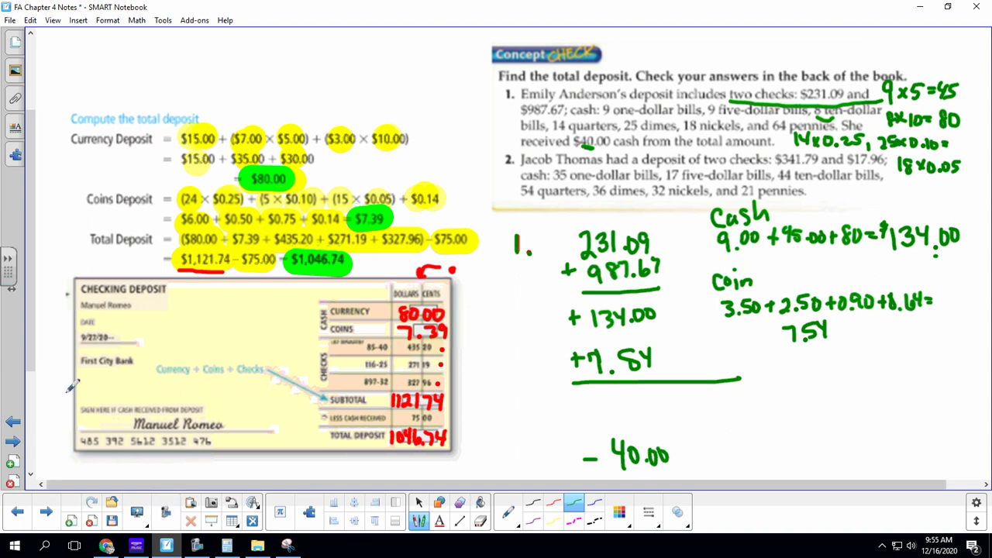
- Compute 231.09 + 987.67 + 134 + 7.54 in Calculator, write 1360.30 as the subtotal and rule a line under − 40.00
scroll(155, 383, "down", 3)
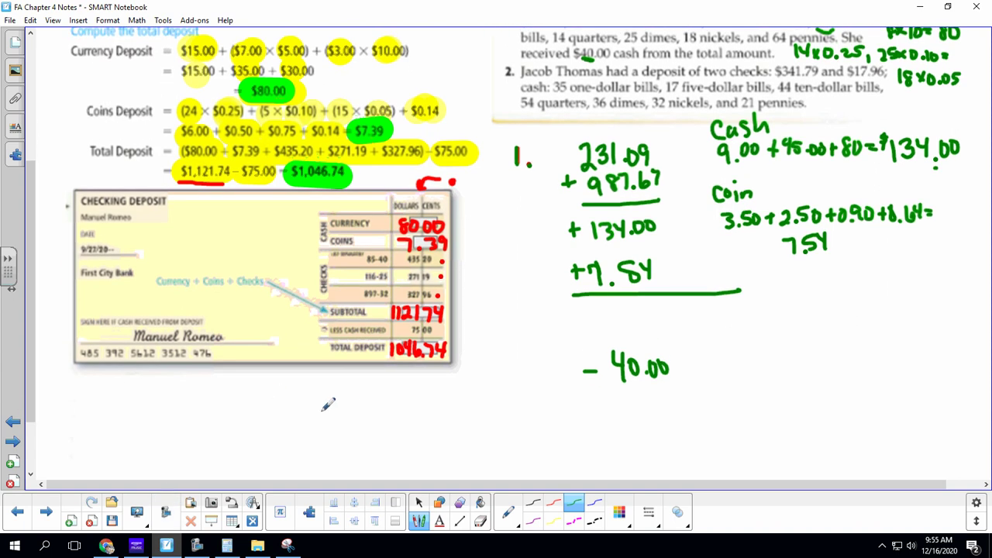
left_click(227, 545)
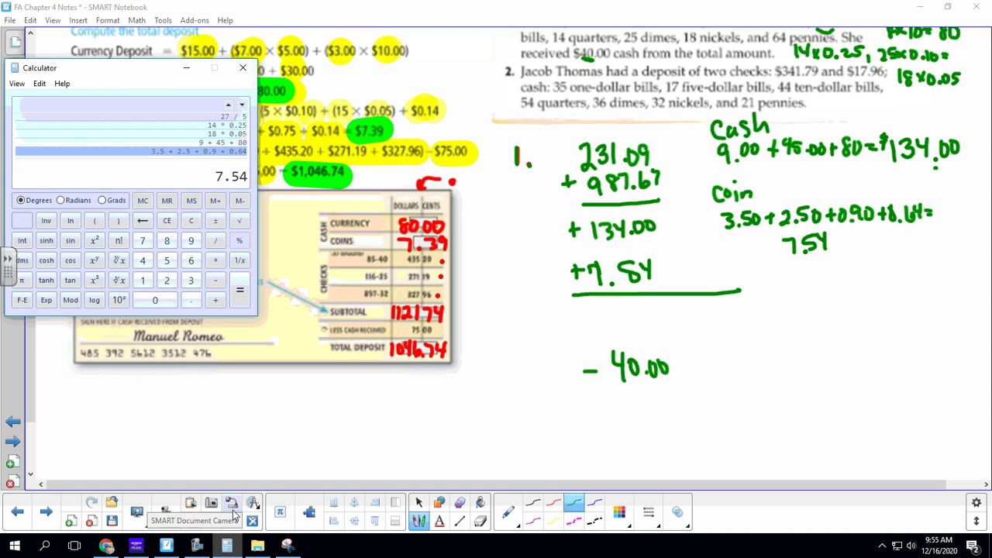
type("231.")
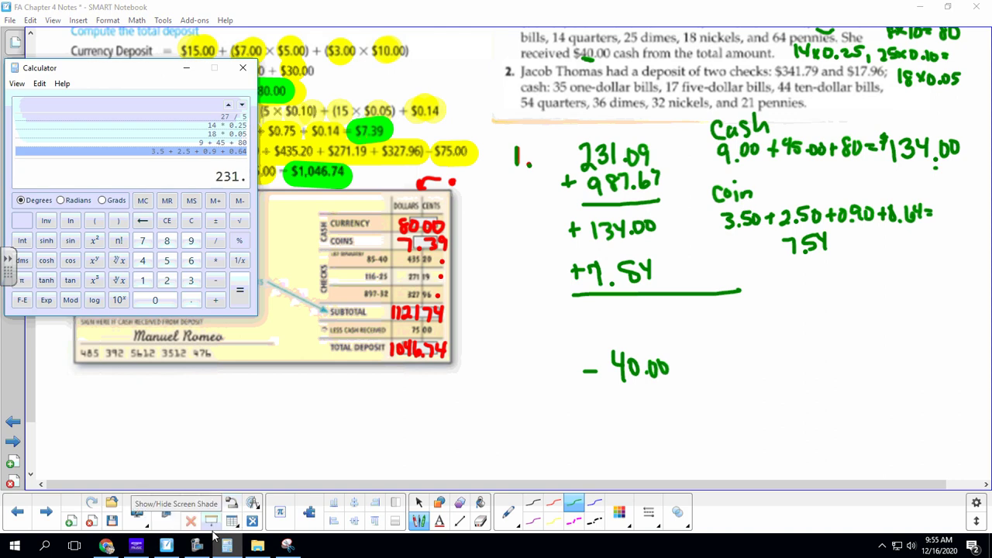
type("09 + 987.67")
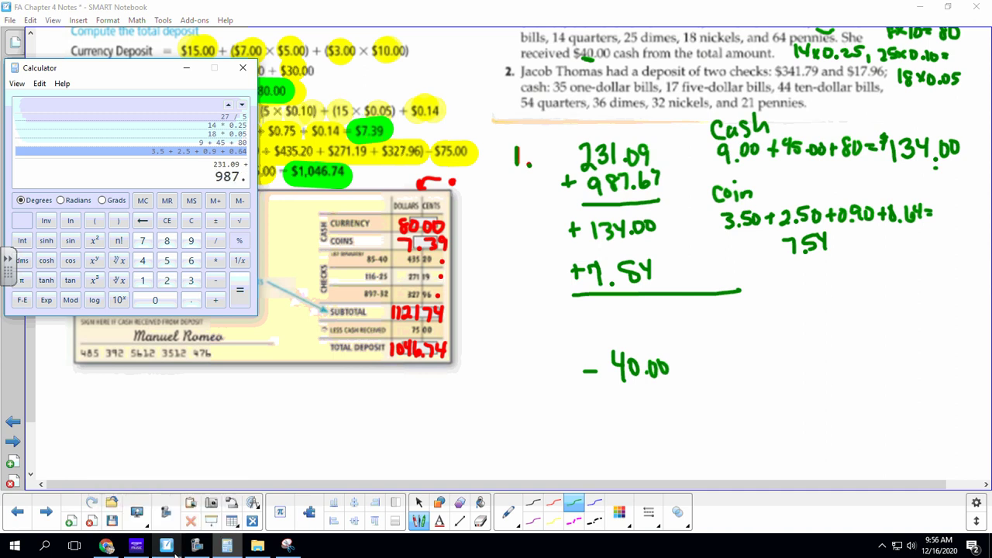
mouse_move(198, 545)
mouse_move(136, 545)
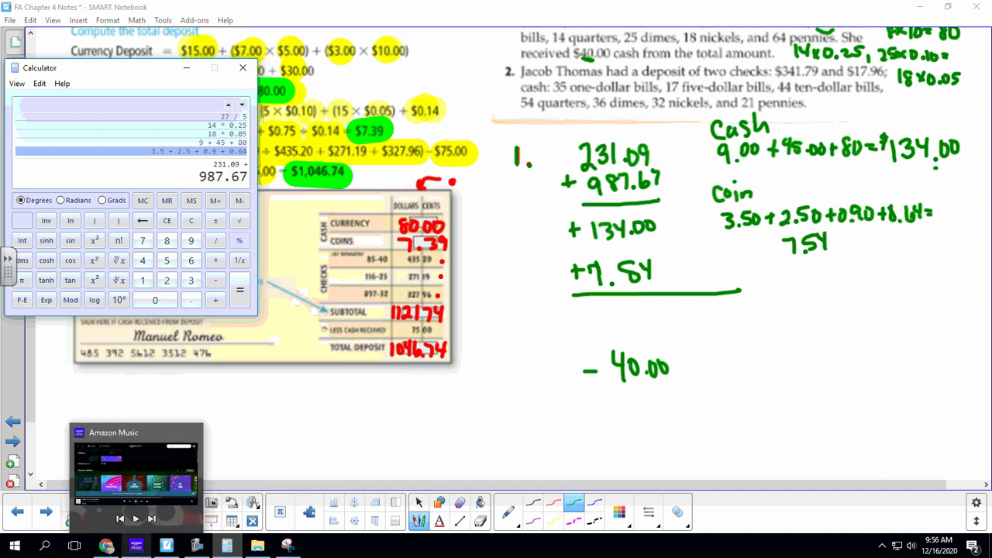
type("+ 134 + 7.54")
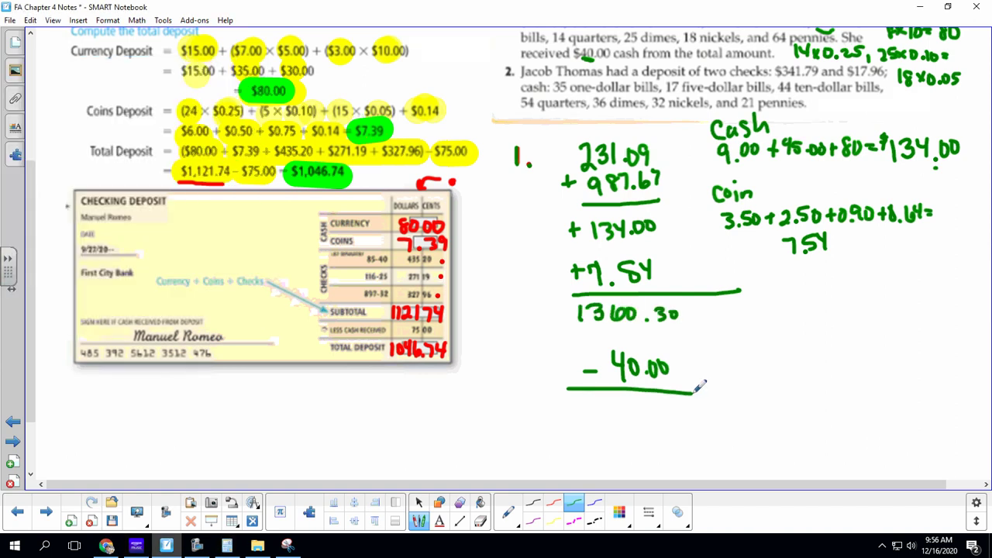
- Write $1,320.30 beneath the subtraction and circle it as the answer to problem 1
mouse_move(597, 401)
left_mouse_down()
mouse_move(597, 417)
mouse_move(626, 413)
mouse_move(617, 421)
mouse_move(656, 420)
mouse_move(663, 400)
mouse_move(697, 422)
mouse_move(710, 410)
left_mouse_up()
left_click(685, 419)
left_click_drag(583, 393, 589, 414)
mouse_move(611, 380)
left_mouse_down()
mouse_move(602, 385)
mouse_move(671, 442)
mouse_move(729, 413)
mouse_move(645, 378)
left_mouse_up()
left_click_drag(612, 409, 608, 423)
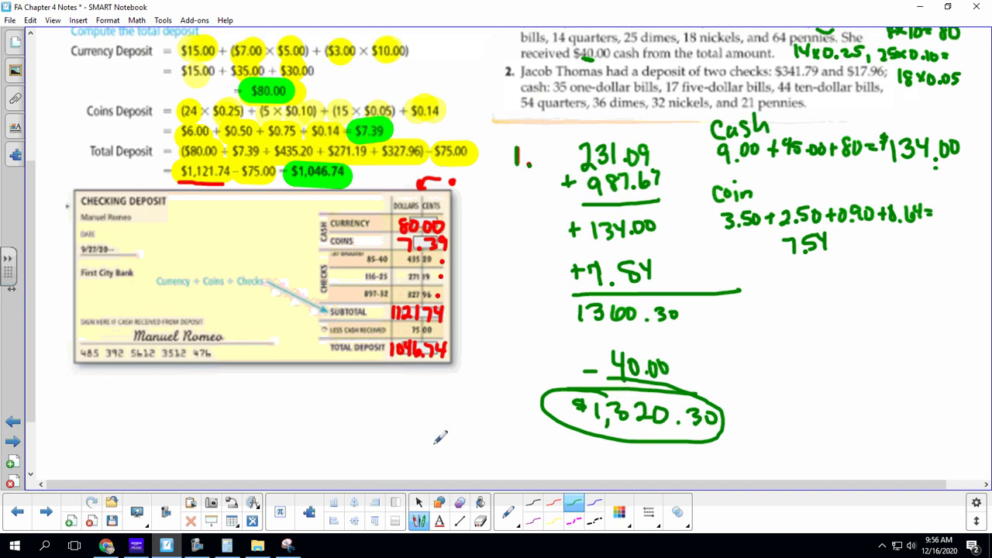
- Mark off a work area beneath the Coin sum with red vertical and horizontal lines and number it 2
left_click(554, 502)
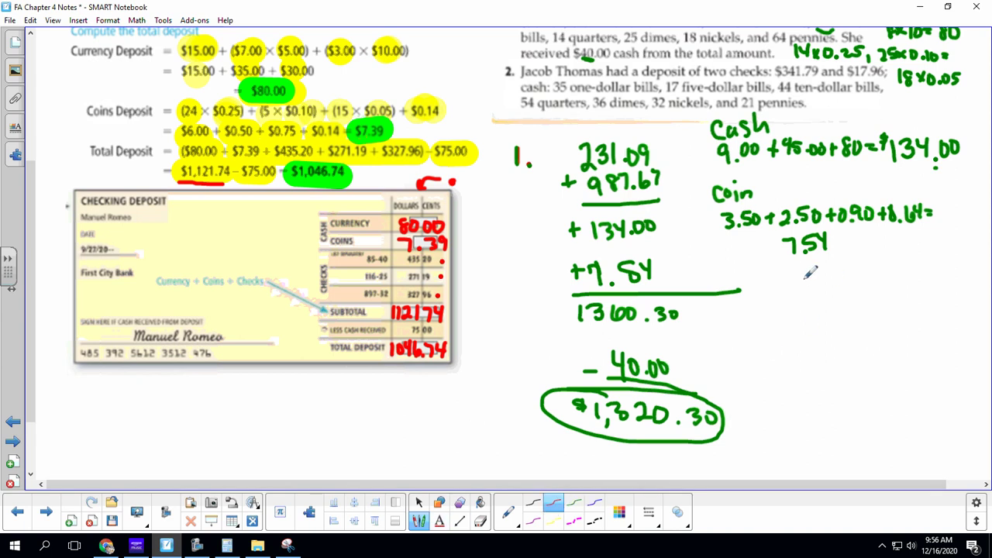
left_click_drag(748, 285, 744, 469)
mouse_move(748, 288)
left_mouse_down()
mouse_move(749, 262)
mouse_move(892, 254)
mouse_move(979, 264)
left_mouse_up()
left_click_drag(759, 299, 773, 310)
left_click(778, 305)
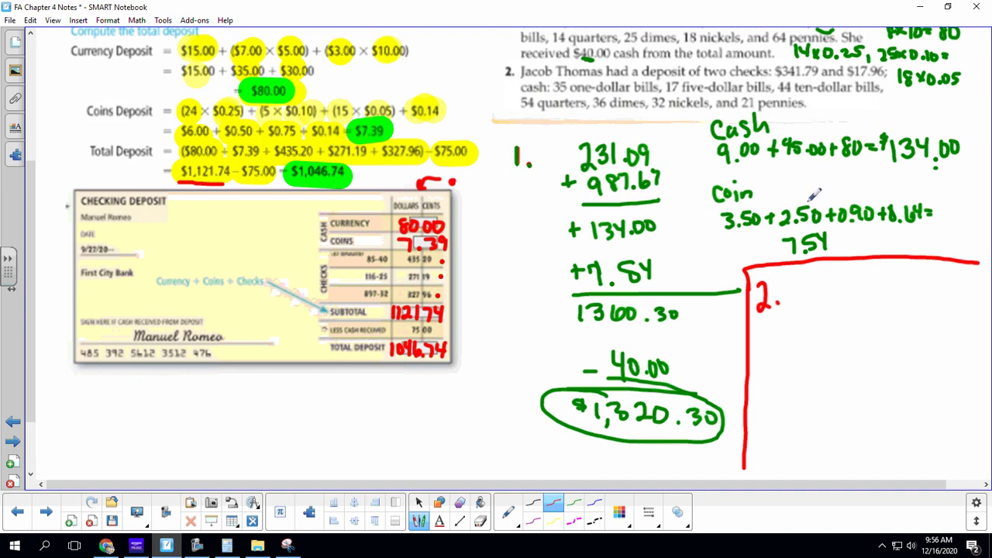
- Write problem 2's check amounts, 341.79 and 17.96, one below the other beside the red number 2
mouse_move(792, 288)
left_mouse_down()
mouse_move(803, 310)
mouse_move(848, 310)
mouse_move(870, 284)
mouse_move(869, 311)
left_mouse_up()
left_click(837, 308)
mouse_move(806, 324)
left_mouse_down()
mouse_move(809, 344)
mouse_move(860, 333)
left_mouse_up()
left_click(837, 333)
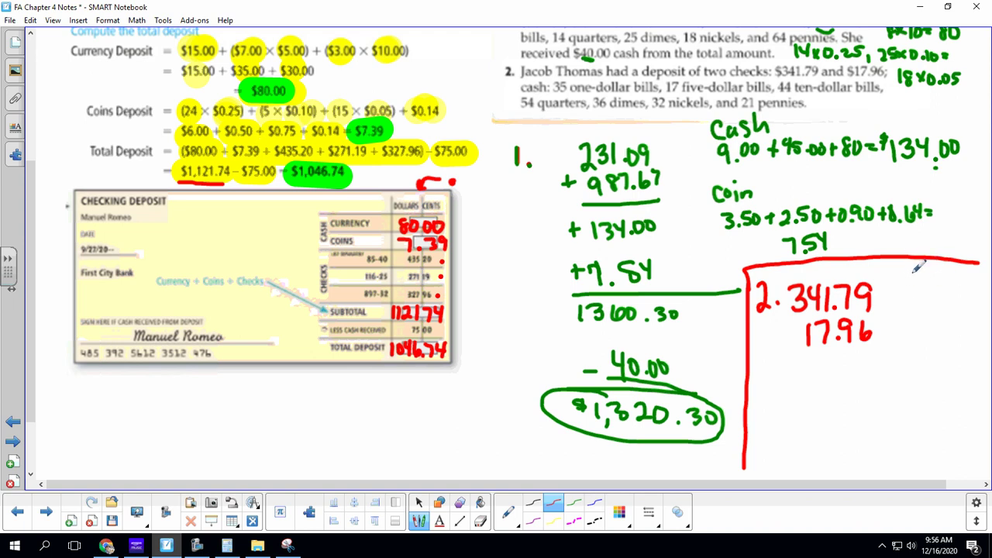
- List 35, 85 and 440 as problem 2's cash, computing 17 × 5 in Calculator, and rule lines under the cash and check amounts
mouse_move(916, 271)
left_mouse_down()
mouse_move(920, 286)
mouse_move(934, 287)
mouse_move(943, 269)
mouse_move(909, 308)
left_mouse_up()
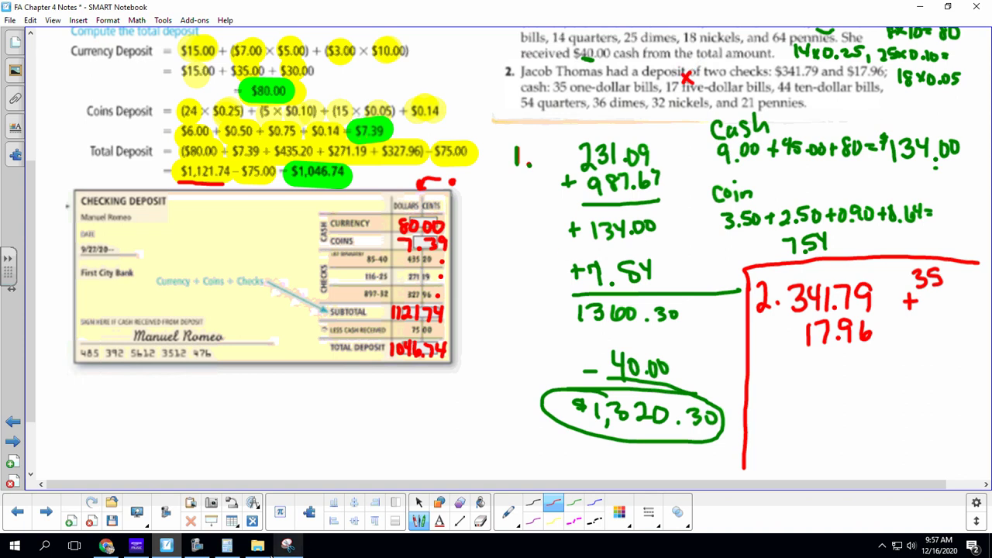
left_click(232, 520)
left_click(143, 279)
left_click(142, 240)
left_click(215, 260)
left_click(167, 260)
left_click(239, 290)
mouse_move(929, 293)
left_mouse_down()
mouse_move(924, 309)
mouse_move(930, 296)
mouse_move(953, 296)
mouse_move(920, 341)
mouse_move(941, 328)
left_mouse_up()
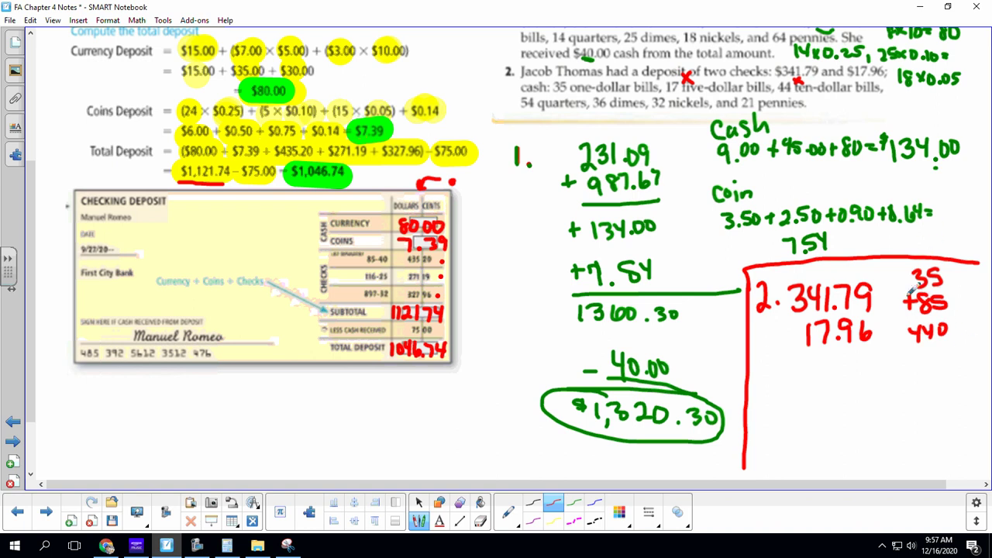
left_click_drag(907, 348, 961, 338)
left_click_drag(786, 355, 860, 349)
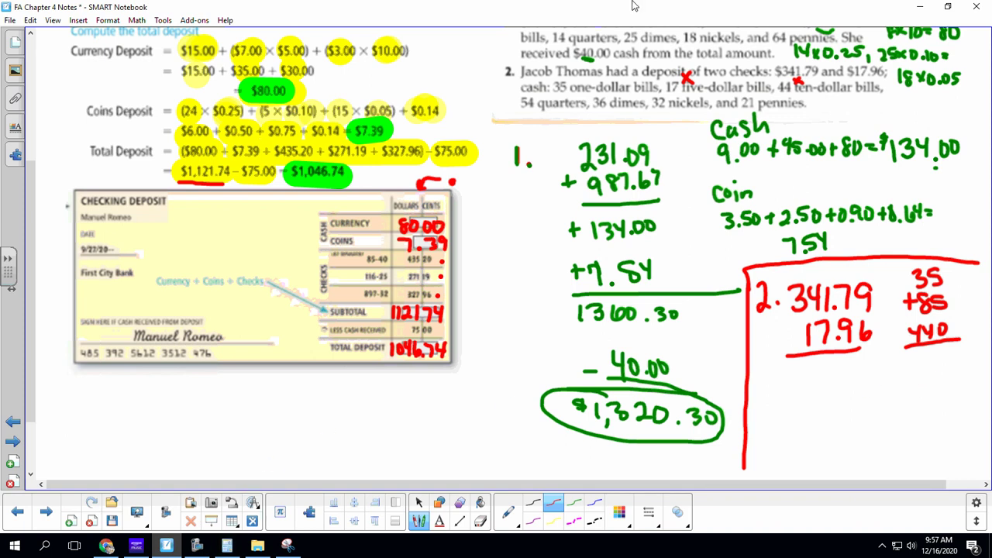
- Note × 0.25 under the 54 quarters, compute 54 × 0.25 in Calculator and write 13.50 below the cash column
left_click_drag(543, 115, 564, 123)
left_click(551, 123)
left_click_drag(566, 114, 575, 113)
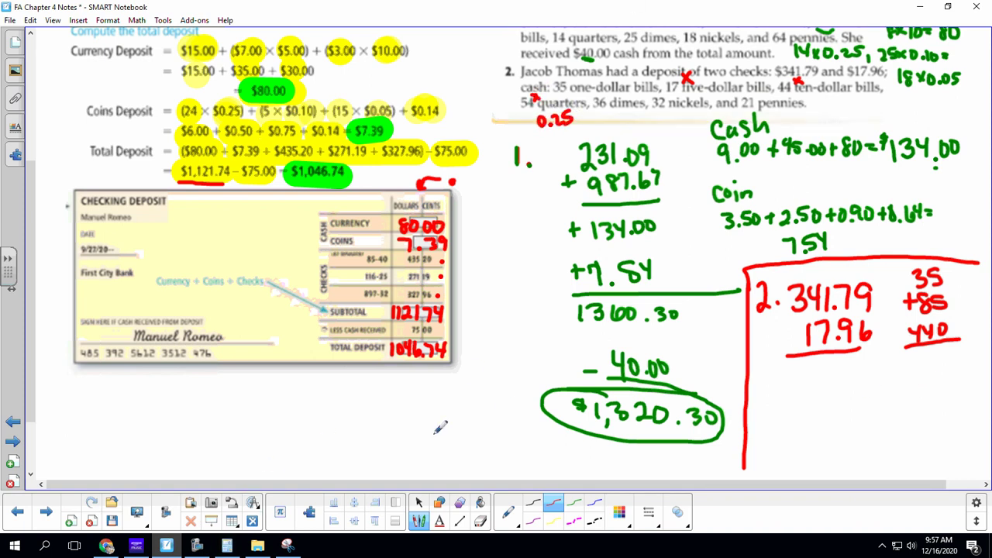
left_click(257, 545)
left_click(226, 545)
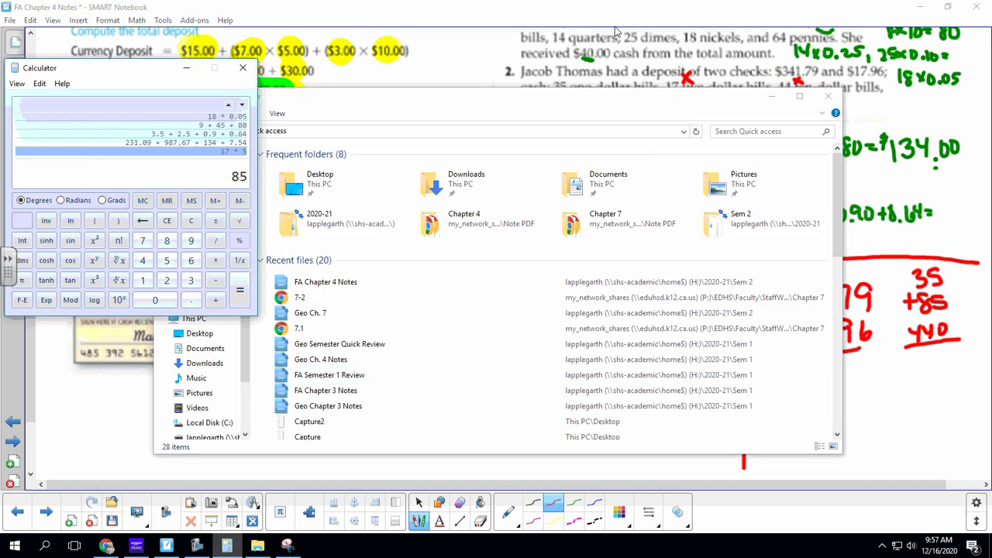
left_click(771, 96)
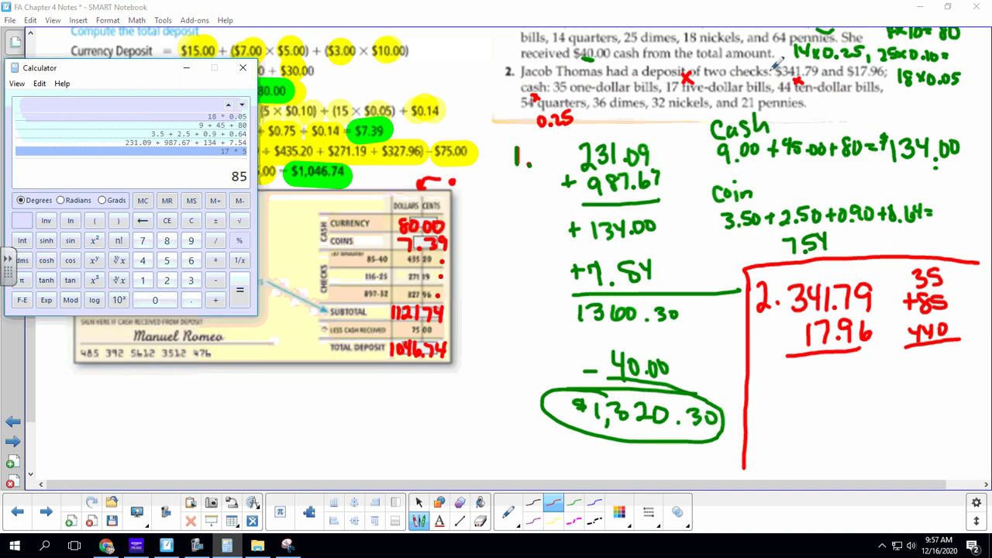
type("5")
key("Return")
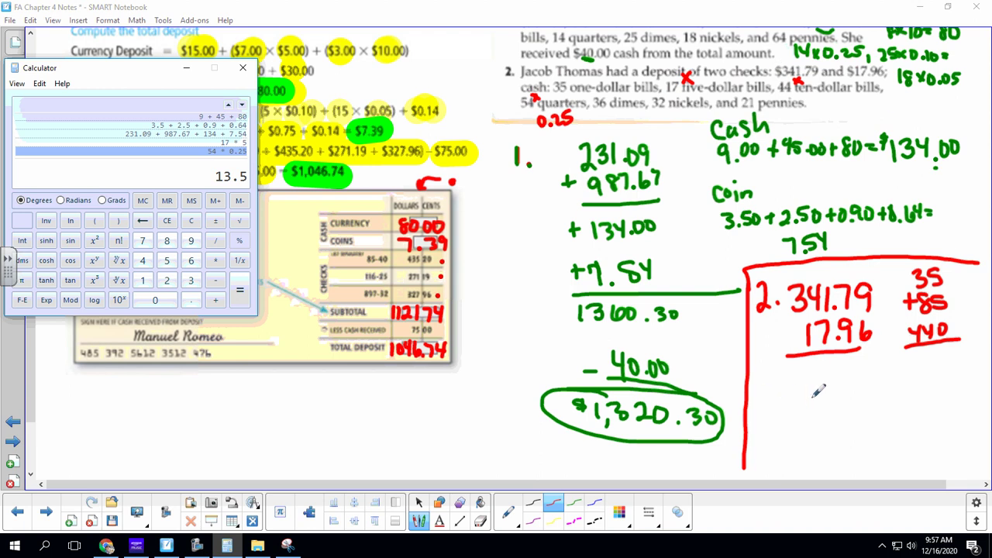
left_click(919, 392)
mouse_move(912, 387)
left_mouse_down()
mouse_move(914, 404)
mouse_move(956, 392)
left_mouse_up()
left_click(935, 402)
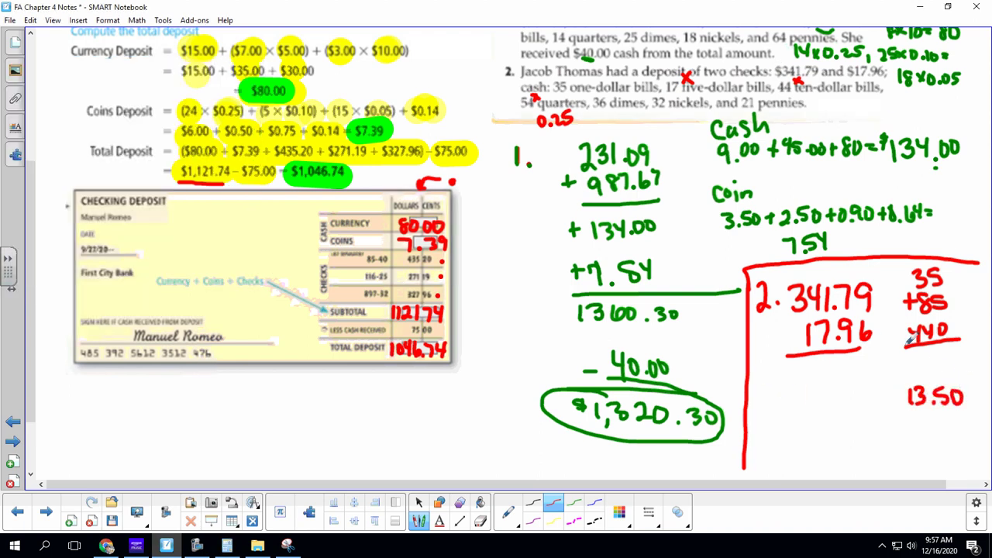
- Note × 0.10 under the 36 dimes and write 3.60 beneath 13.50
left_click_drag(602, 111, 612, 120)
mouse_move(612, 110)
left_mouse_down()
mouse_move(602, 121)
mouse_move(619, 113)
mouse_move(641, 124)
left_mouse_up()
left_click(631, 119)
mouse_move(920, 412)
left_mouse_down()
mouse_move(923, 423)
mouse_move(960, 419)
left_mouse_up()
left_click(932, 422)
- Compute 32 × 0.05 in Calculator and note × 0.05 under the 32 nickels
left_click(227, 546)
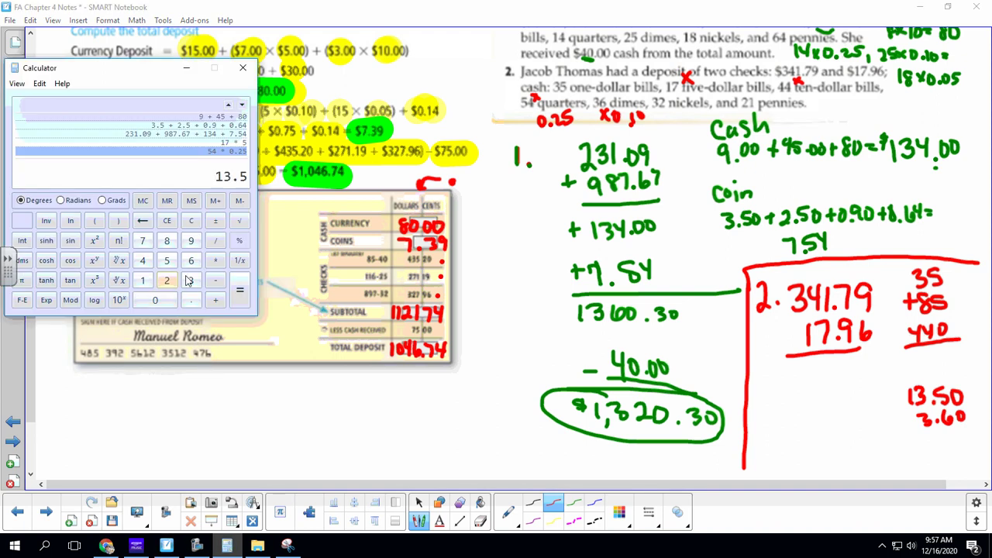
left_click(190, 280)
left_click(167, 280)
left_click(215, 260)
left_click(155, 300)
left_click(191, 300)
left_click(155, 300)
left_click(167, 260)
left_click(240, 290)
left_click(676, 111)
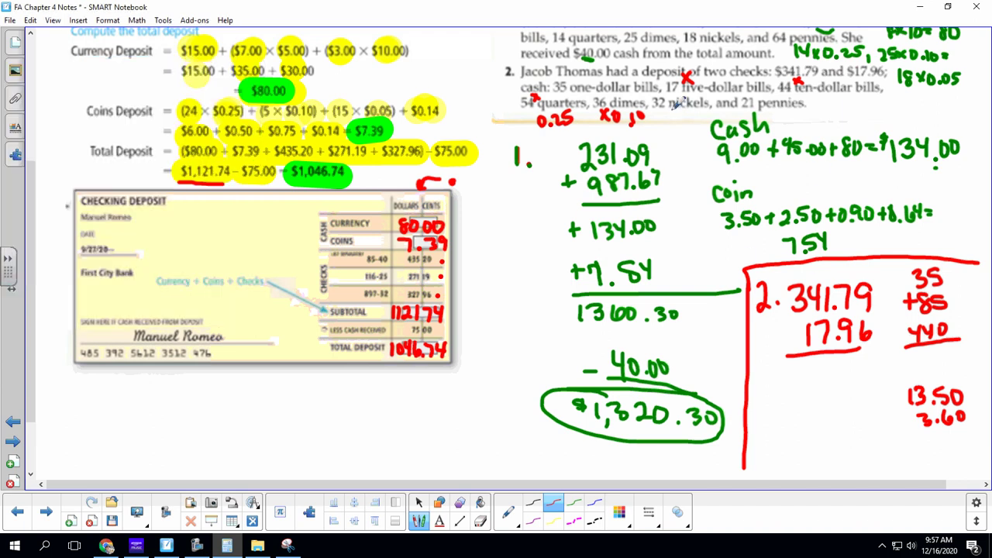
left_click_drag(664, 110, 673, 118)
mouse_move(673, 109)
left_mouse_down()
mouse_move(664, 118)
mouse_move(697, 111)
mouse_move(704, 120)
left_mouse_up()
- Add 1.60 for the nickels and 0.21 for the pennies to problem 2's coin column and rule a line beneath
left_click(226, 547)
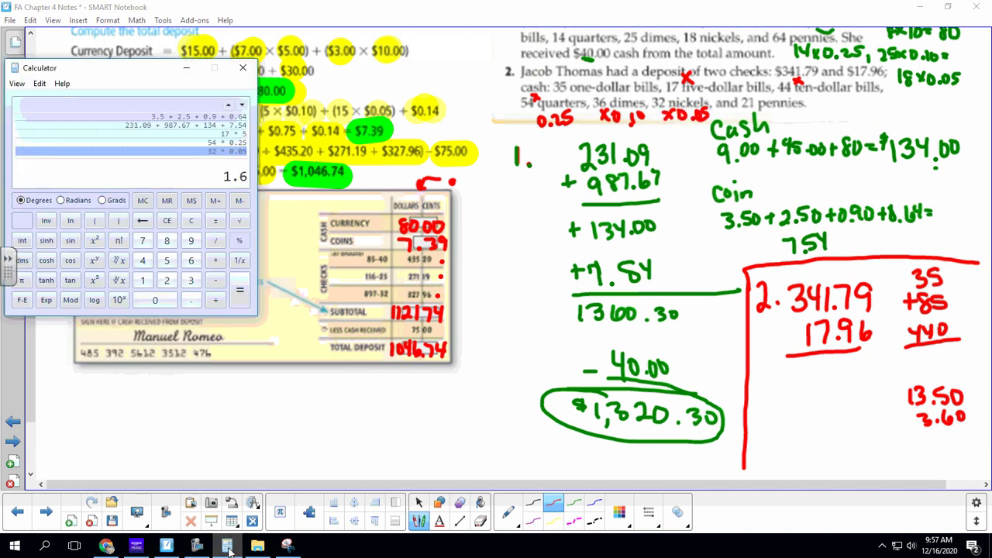
mouse_move(925, 431)
left_mouse_down()
mouse_move(924, 442)
mouse_move(961, 438)
mouse_move(927, 454)
mouse_move(991, 463)
left_mouse_up()
left_click(942, 462)
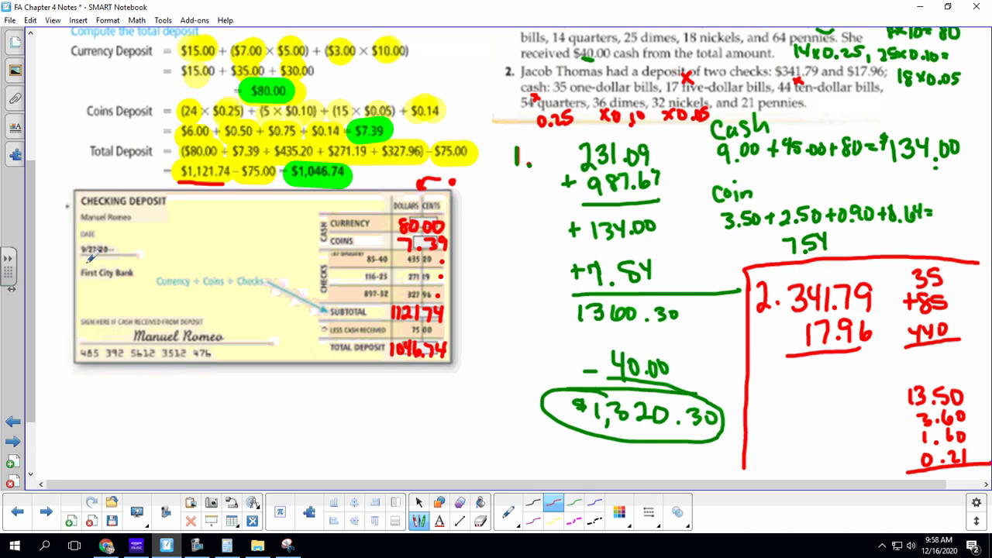
- Compute 13.5 + 3.6 + 1.6 + 0.21 in Calculator and write 18.91 beneath problem 2's coin column
left_click_drag(29, 319, 29, 350)
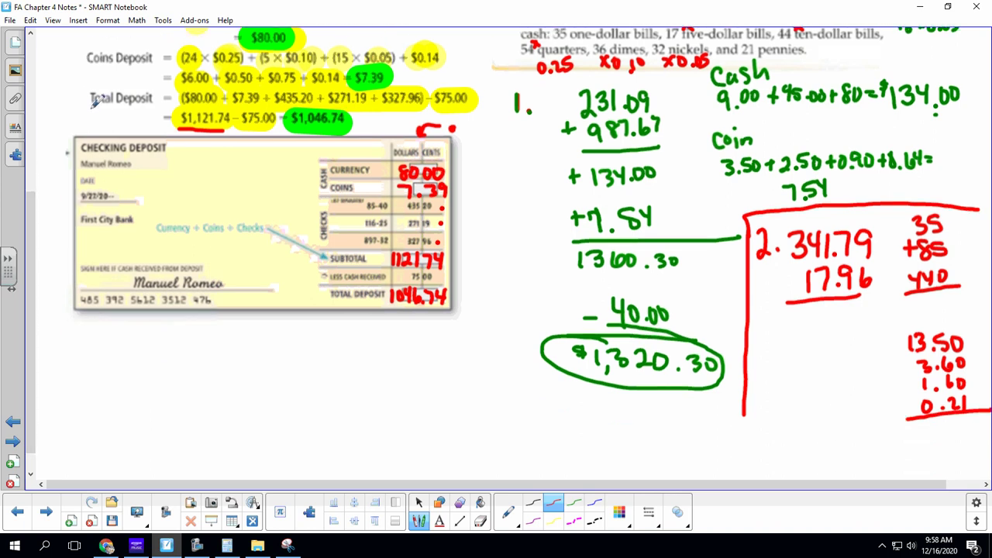
left_click(227, 546)
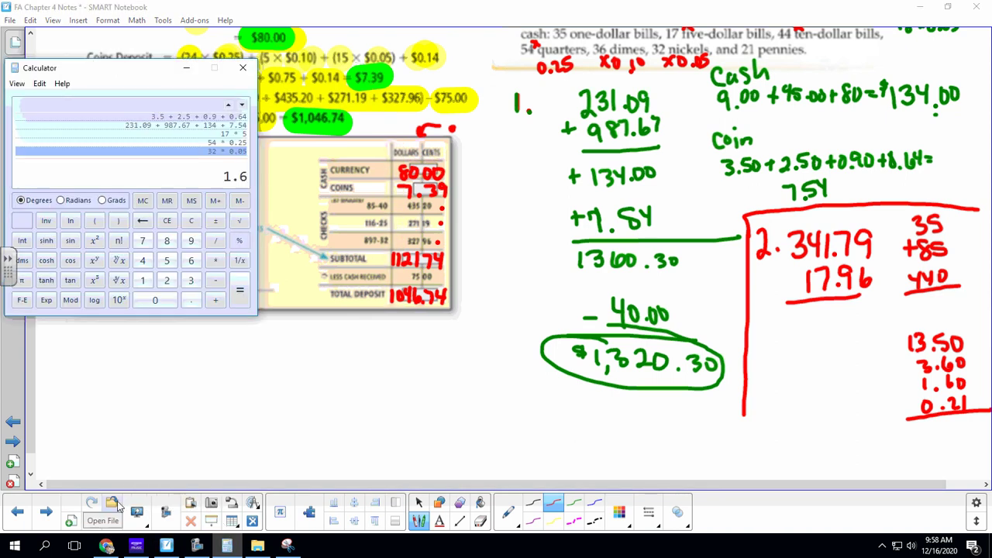
type("5")
key("Return")
type(".6 ")
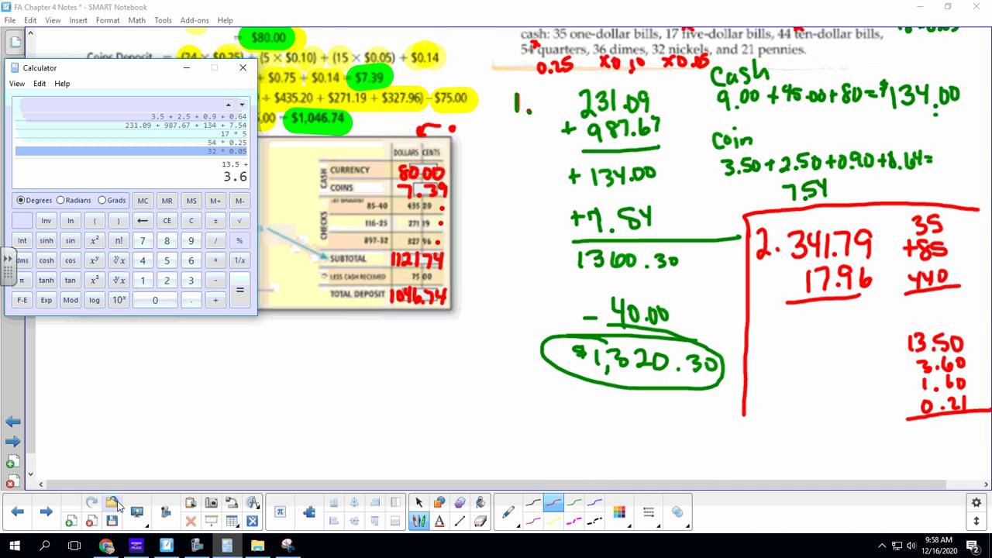
type("+ 1.6 + 0.21")
key("Return")
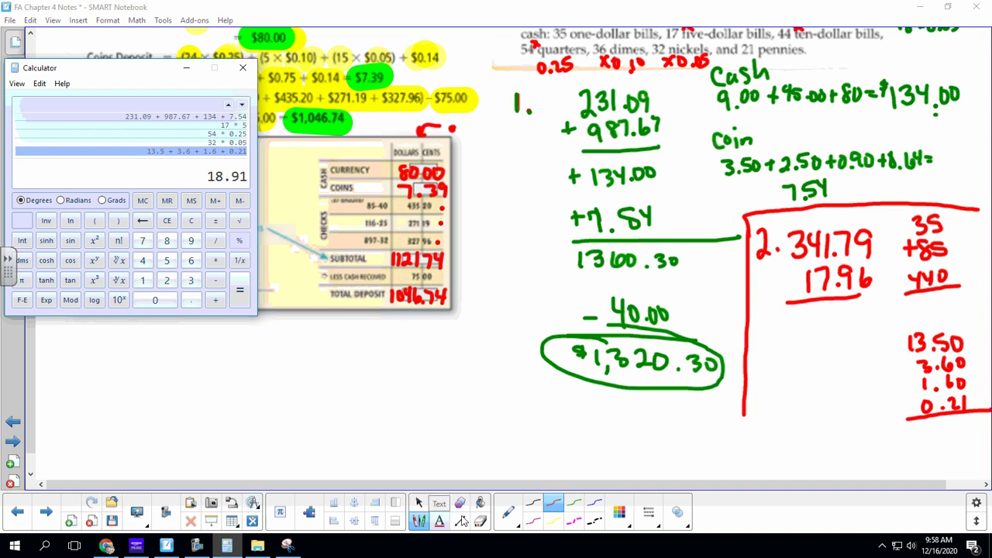
left_click(919, 421)
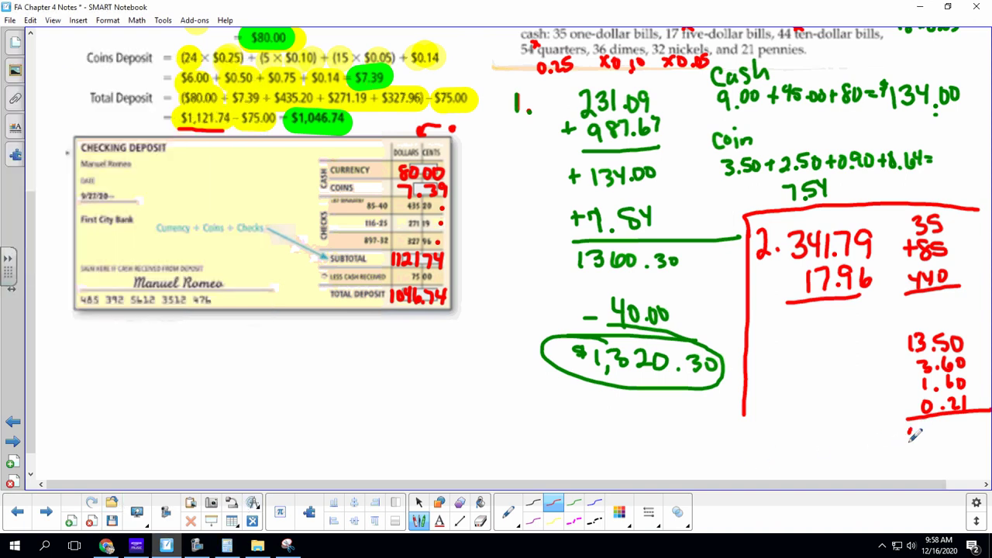
mouse_move(911, 422)
left_mouse_down()
mouse_move(911, 444)
mouse_move(961, 424)
mouse_move(953, 440)
left_mouse_up()
left_click_drag(963, 427, 963, 440)
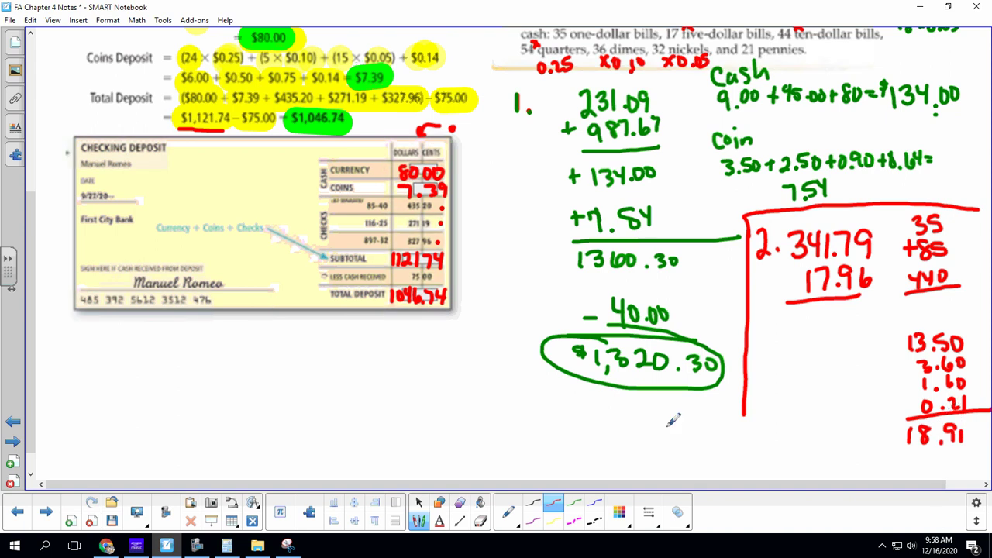
- Compute 35 + 85 + 440 in Calculator and write 560 beneath problem 2's cash column
left_click(228, 547)
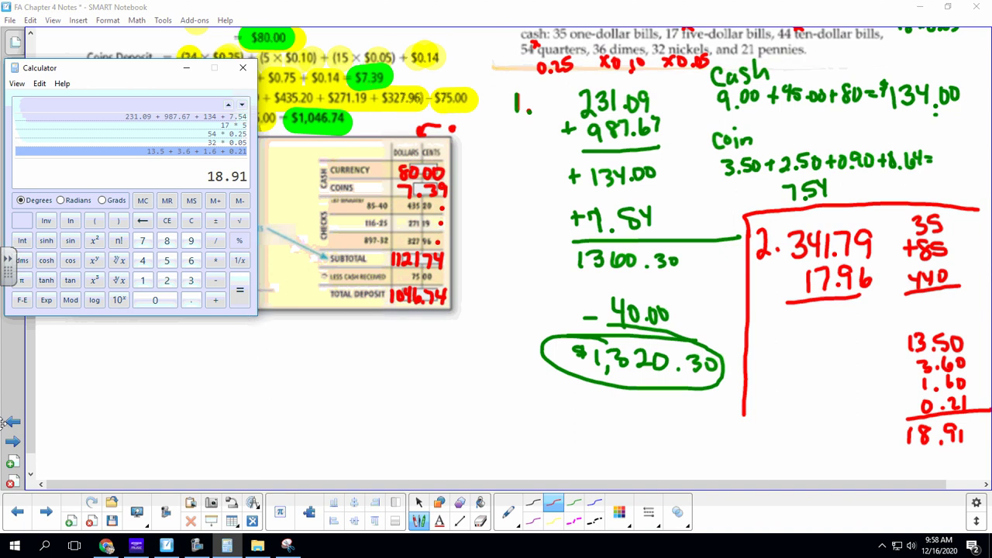
left_click(190, 280)
left_click(166, 261)
left_click(216, 304)
left_click(166, 240)
left_click(166, 261)
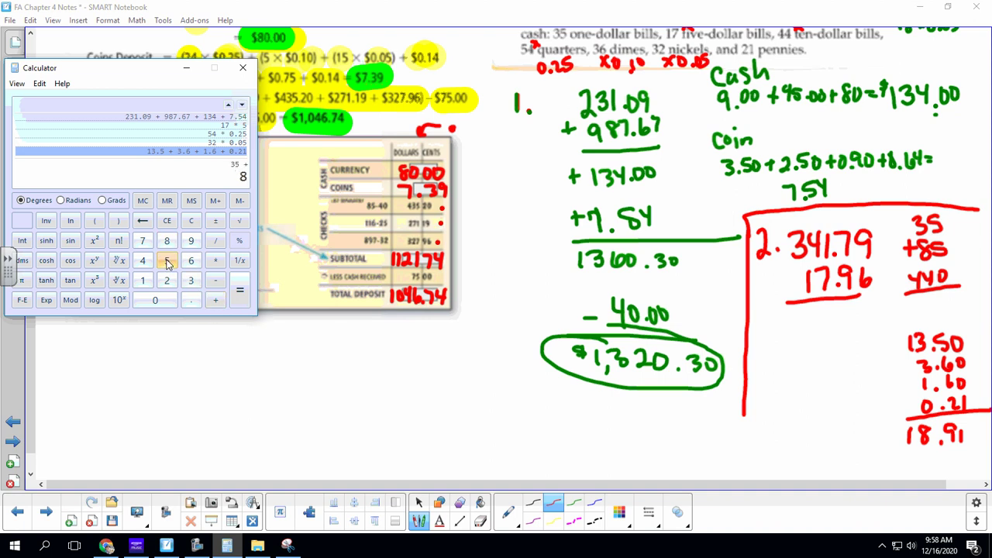
left_click(217, 302)
double_click(143, 260)
left_click(157, 300)
left_click(240, 291)
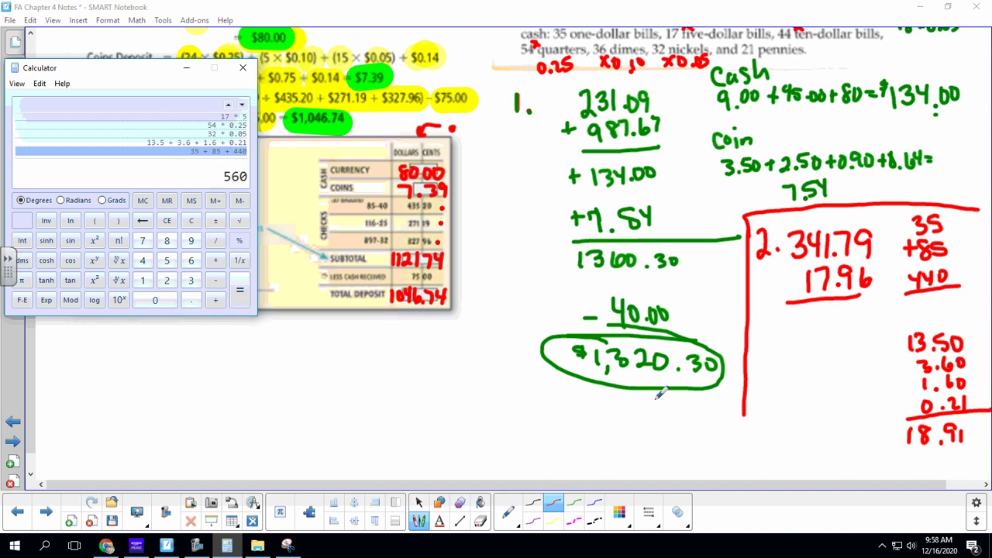
mouse_move(922, 290)
left_mouse_down()
mouse_move(916, 307)
mouse_move(964, 300)
left_mouse_up()
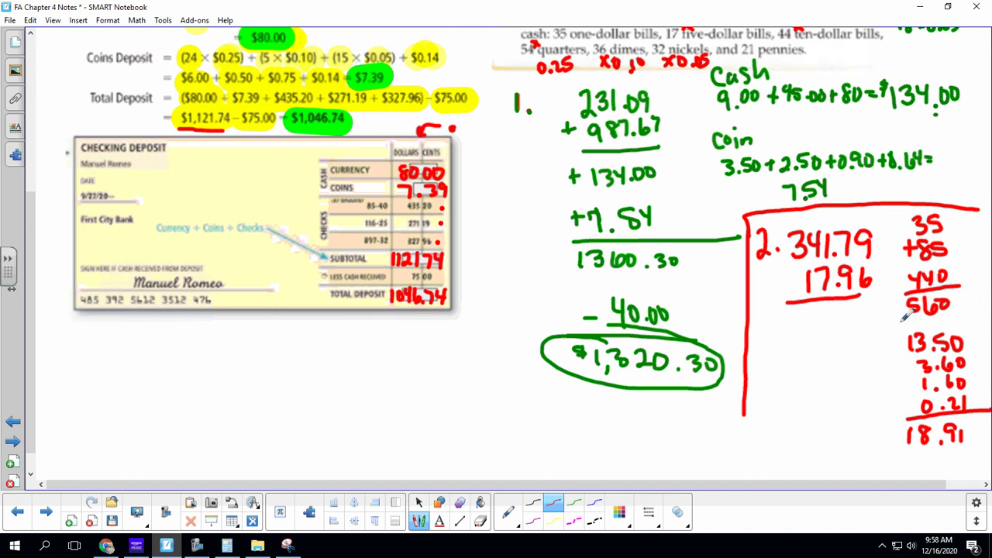
- Put a plus sign before 17.96, add + 560.00 and + 18.91 below problem 2's checks, and rule a line beneath
left_click_drag(780, 267, 780, 287)
left_click_drag(771, 278, 790, 277)
mouse_move(782, 314)
left_mouse_down()
mouse_move(807, 309)
mouse_move(837, 322)
mouse_move(853, 310)
mouse_move(849, 330)
mouse_move(879, 319)
left_mouse_up()
left_click(859, 329)
mouse_move(796, 350)
left_mouse_down()
mouse_move(848, 361)
mouse_move(865, 350)
mouse_move(851, 370)
left_mouse_up()
left_click_drag(870, 350, 868, 370)
left_click_drag(756, 382, 891, 391)
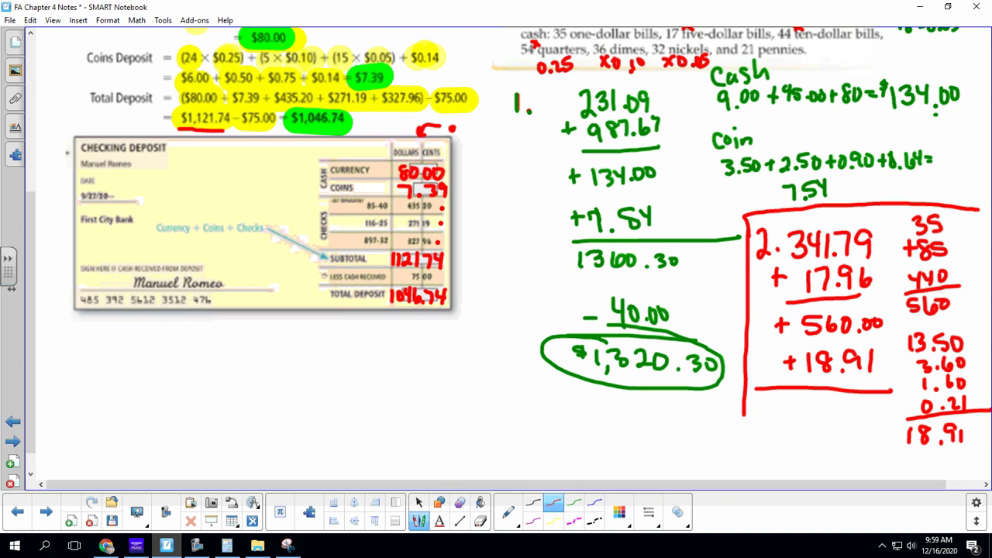
- Compute problem 2's total deposit in Calculator as 341.79 + 17.96 + 560 + 18.91
scroll(664, 289, "up", 3)
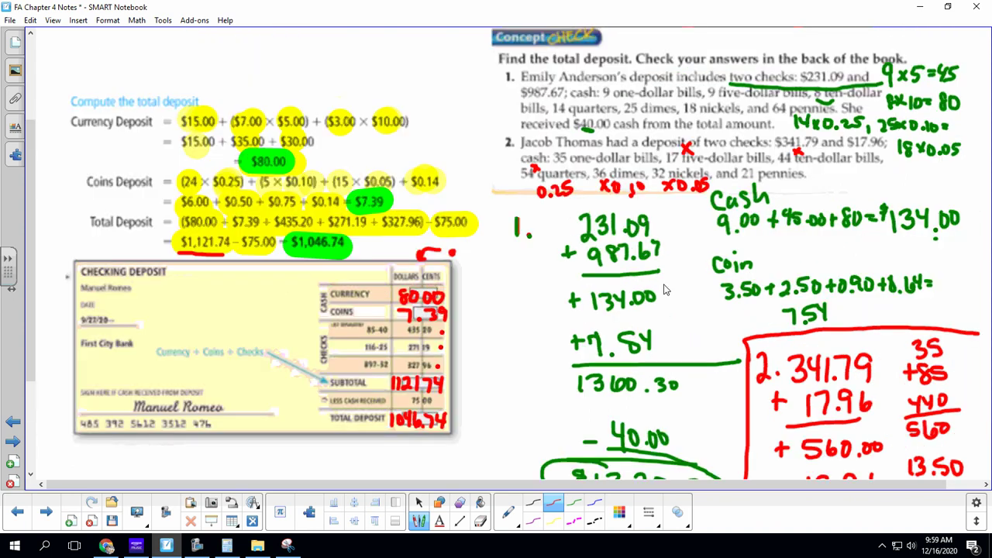
scroll(664, 289, "down", 2)
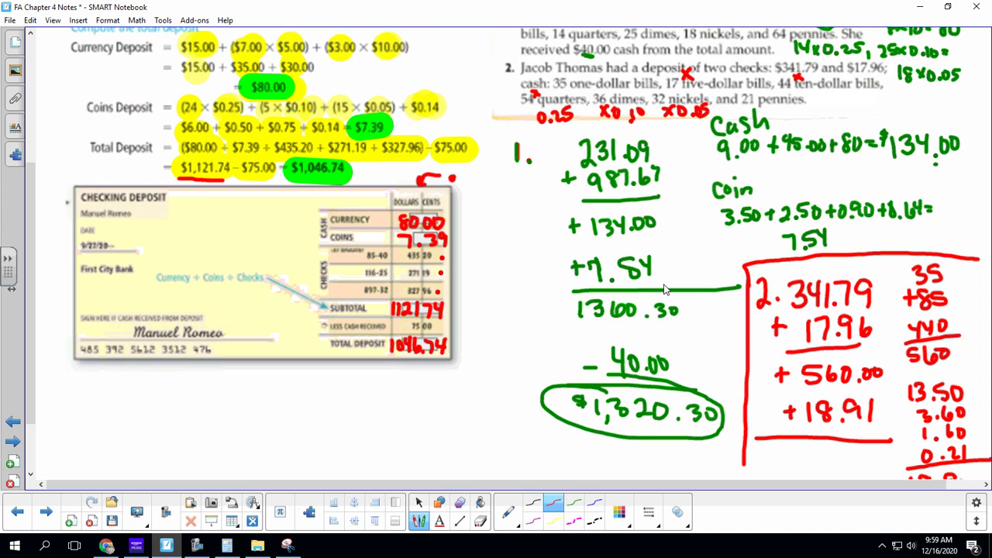
scroll(665, 290, "down", 1)
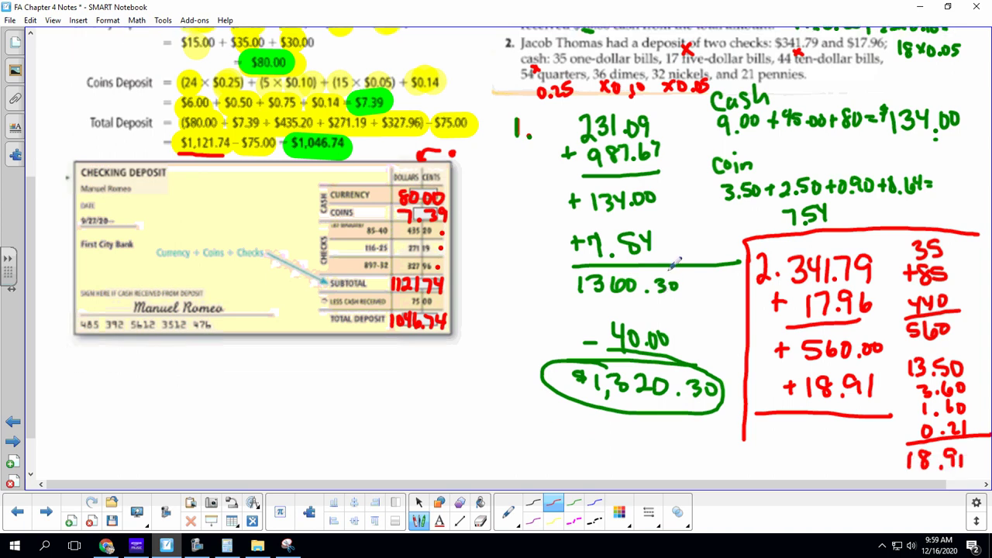
left_click(227, 546)
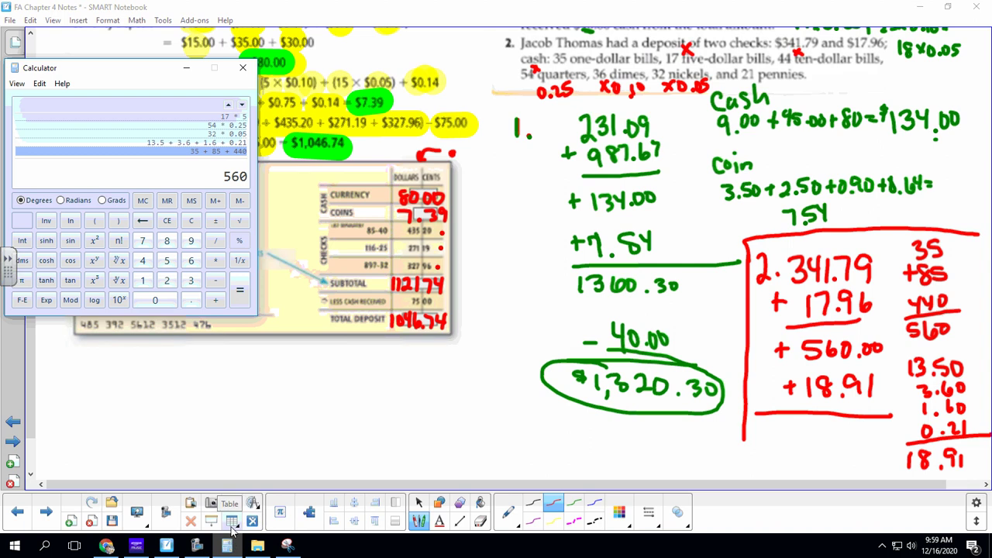
type("341.79 + 17.96 ")
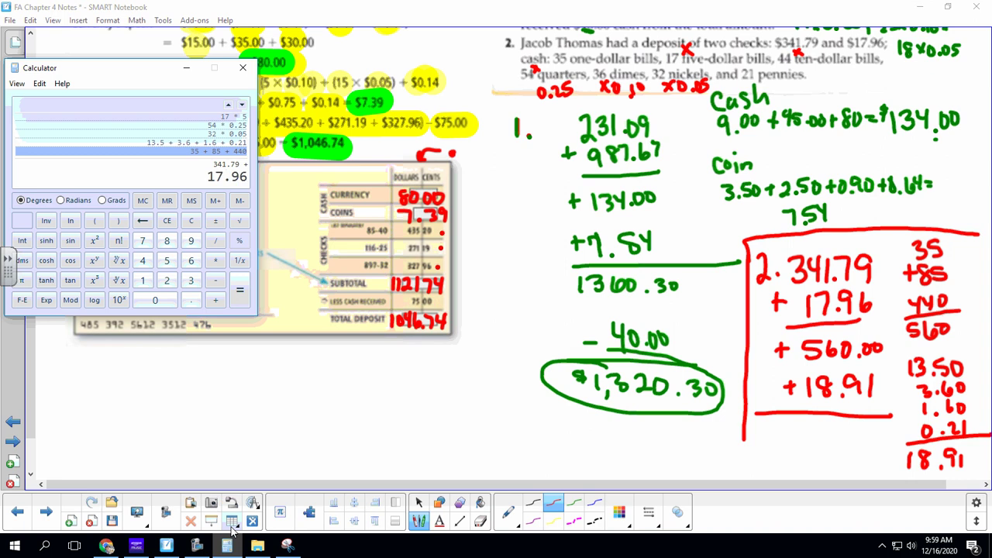
type("+ 560 + 18.91")
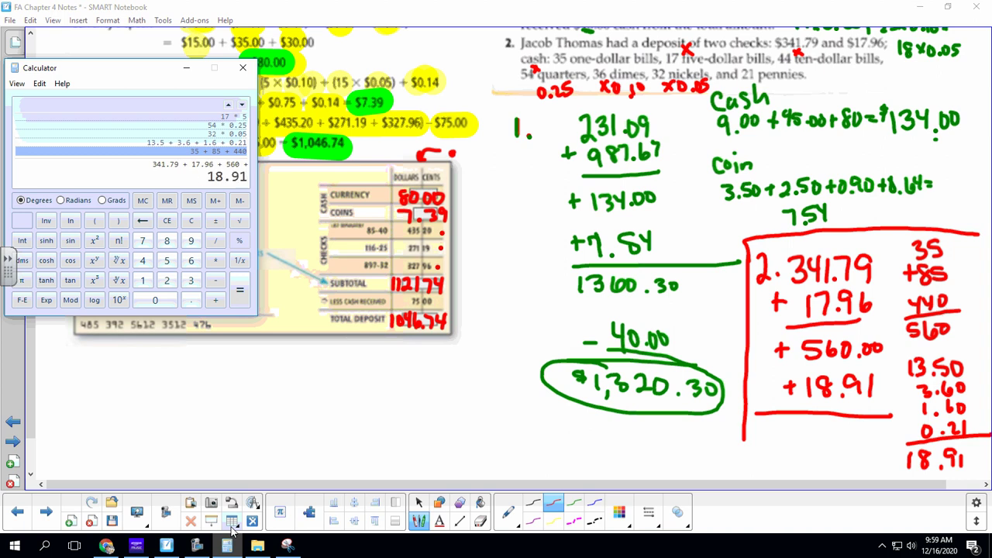
key("Return")
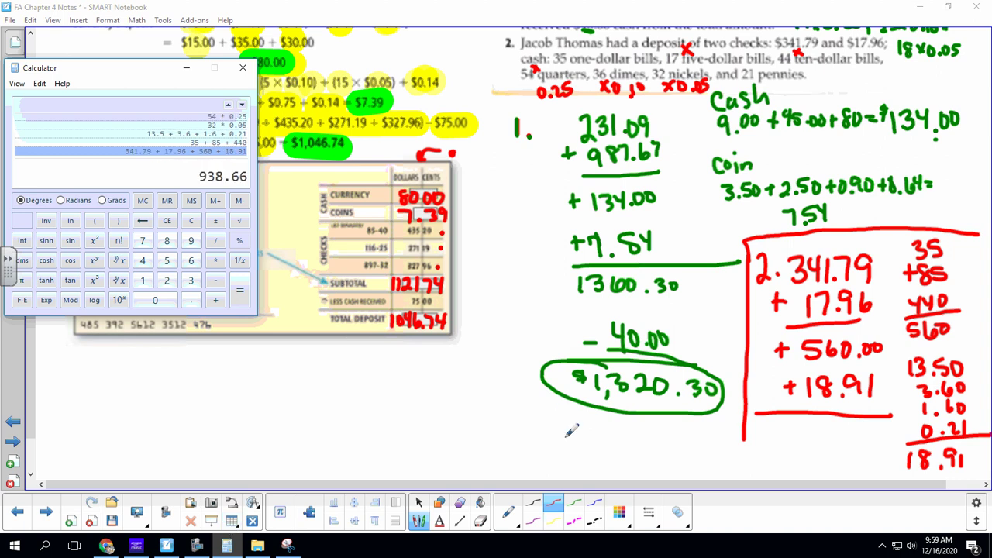
- Write $938.66 in blue ink beneath problem 2's sum and circle it as the answer
left_click(942, 463)
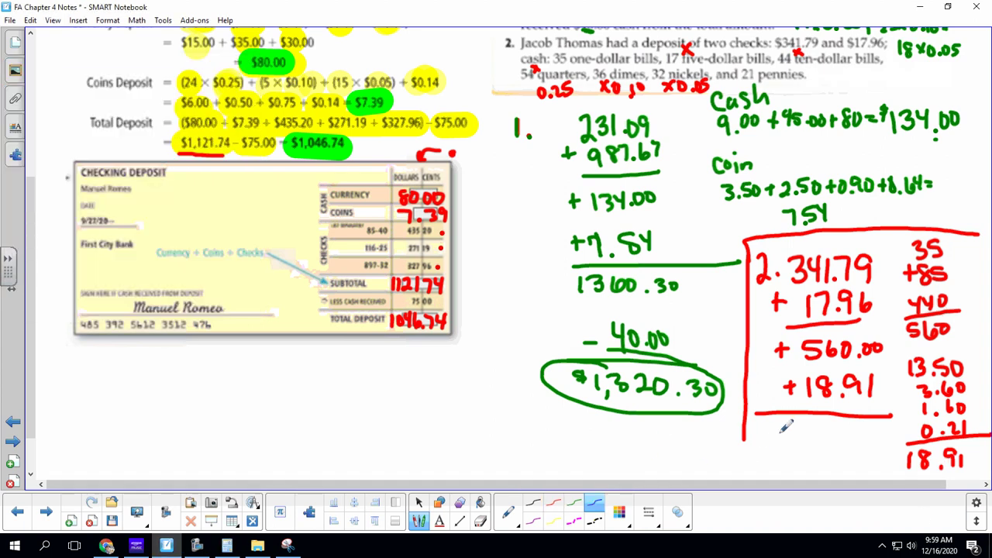
mouse_move(785, 423)
left_mouse_down()
mouse_move(775, 443)
mouse_move(818, 426)
mouse_move(845, 444)
mouse_move(851, 436)
left_mouse_up()
left_click(839, 442)
mouse_move(866, 427)
left_mouse_down()
mouse_move(862, 443)
mouse_move(868, 435)
left_mouse_up()
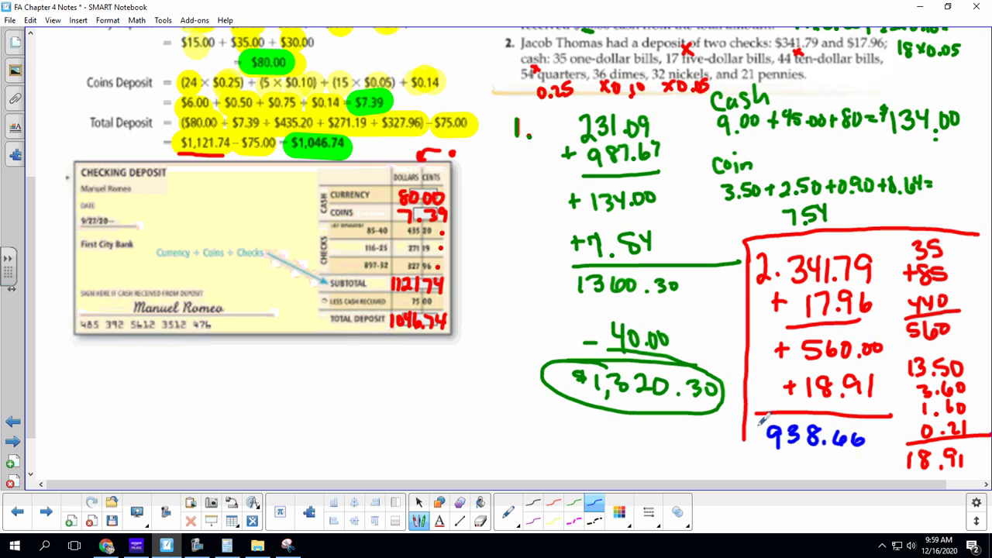
left_click_drag(758, 419, 752, 440)
mouse_move(806, 409)
left_mouse_down()
mouse_move(779, 406)
mouse_move(789, 465)
mouse_move(879, 418)
left_mouse_up()
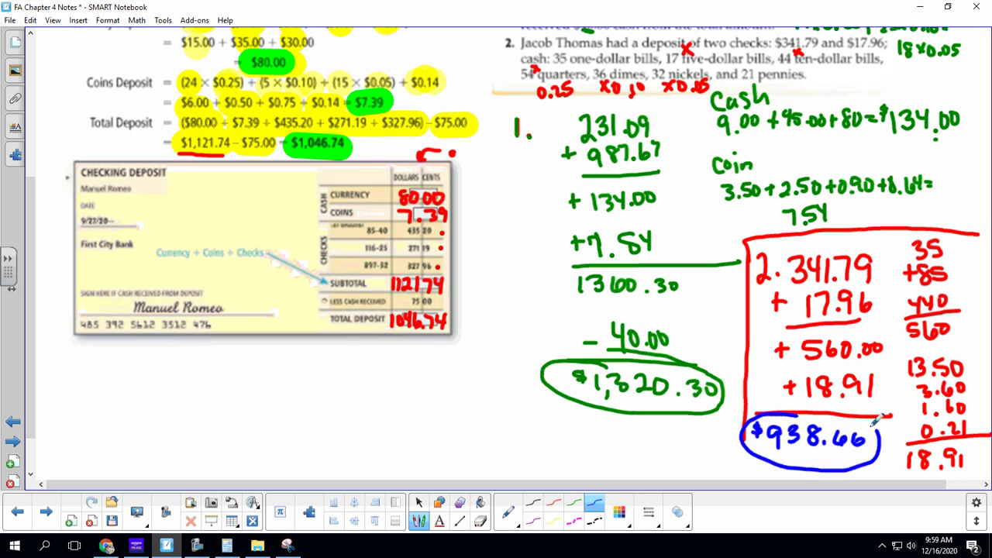
- Go to the 4.1 Practice page and bring its deposit table and problems 12 to 17 fully into view
left_click(14, 441)
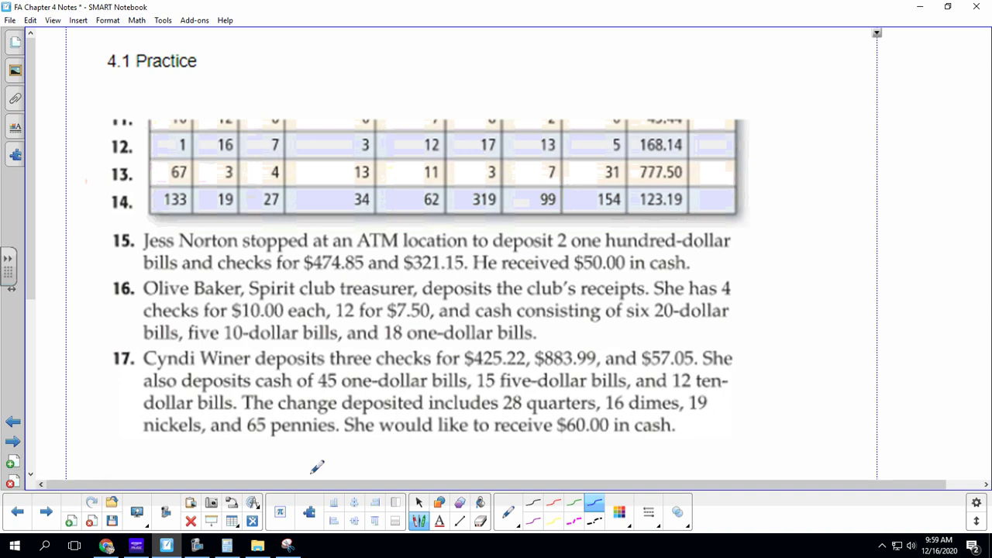
left_click(197, 546)
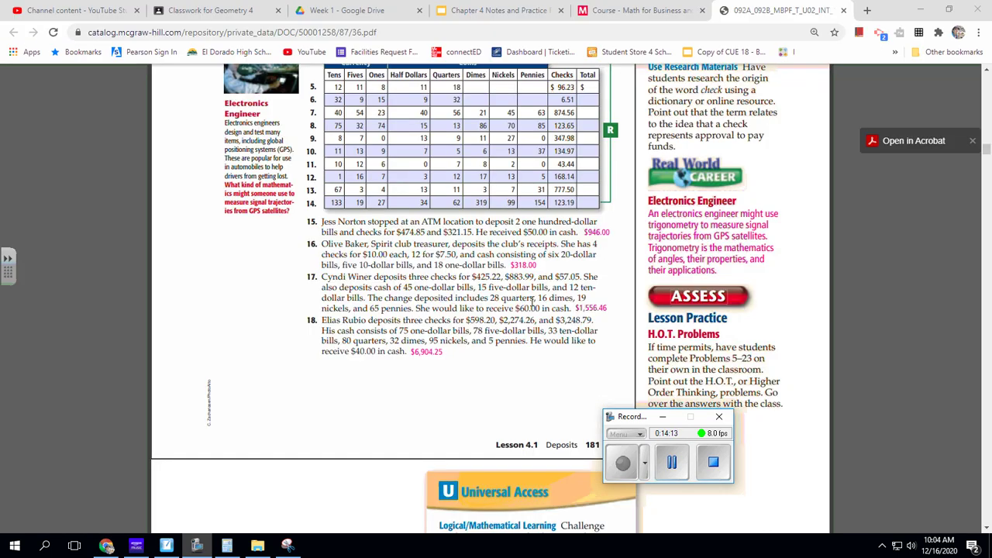
left_click(624, 464)
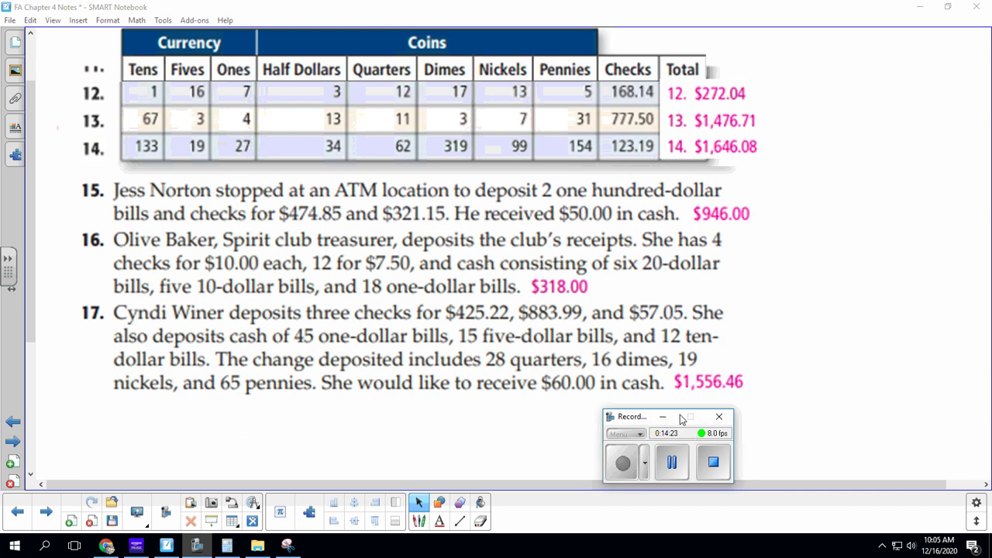
scroll(752, 145, "up", 2)
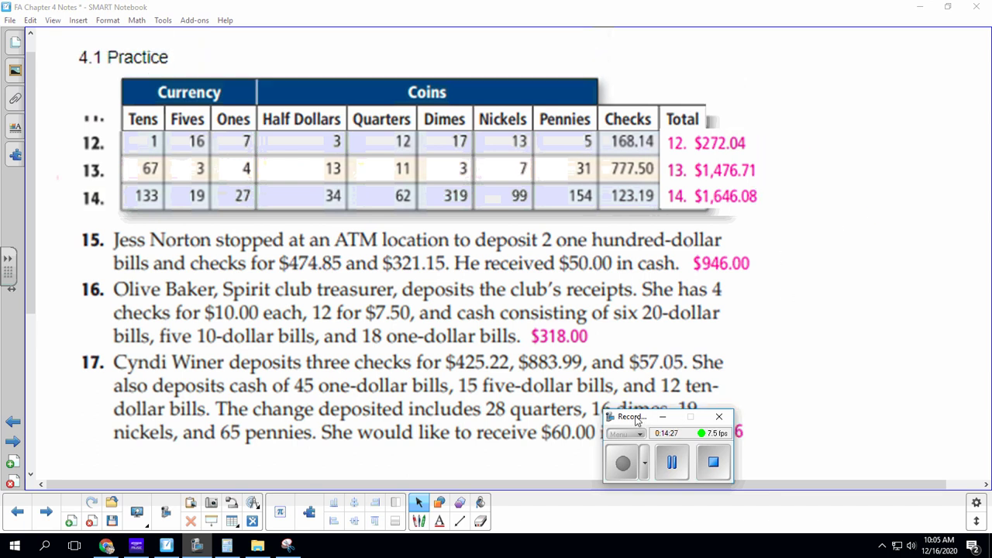
left_click_drag(636, 419, 883, 291)
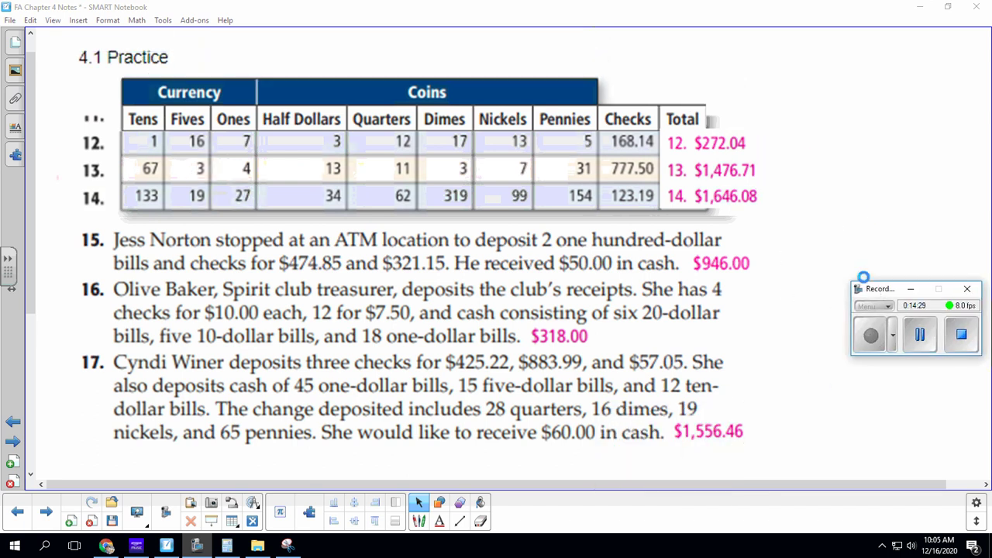